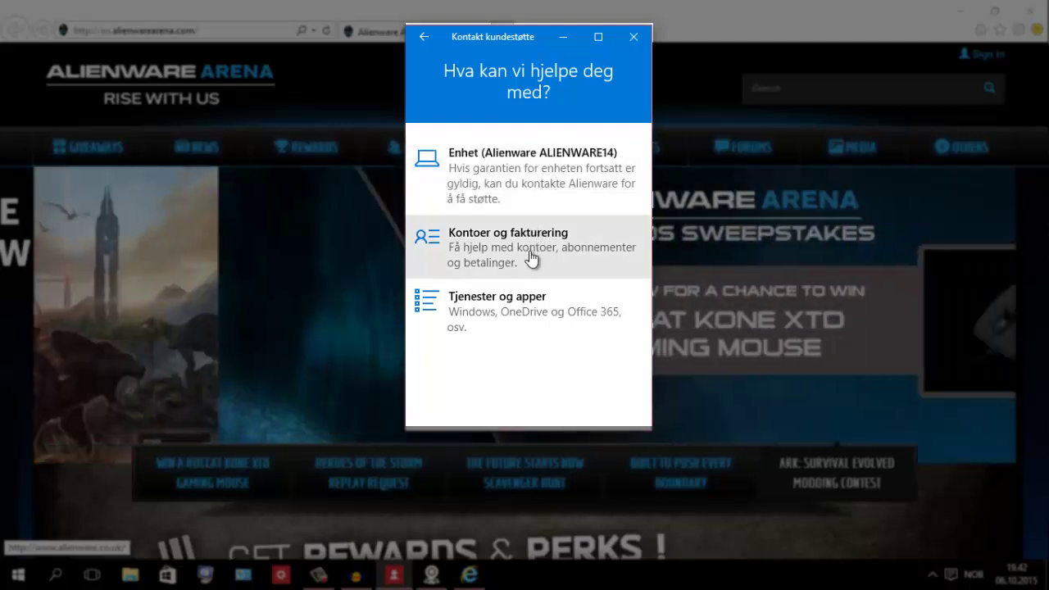
Look through the Kontoer og fakturering, Tjenester og apper, and Internet Explorer eller Edge support topics, and close Kontakt kundestøtte
left_click(532, 258)
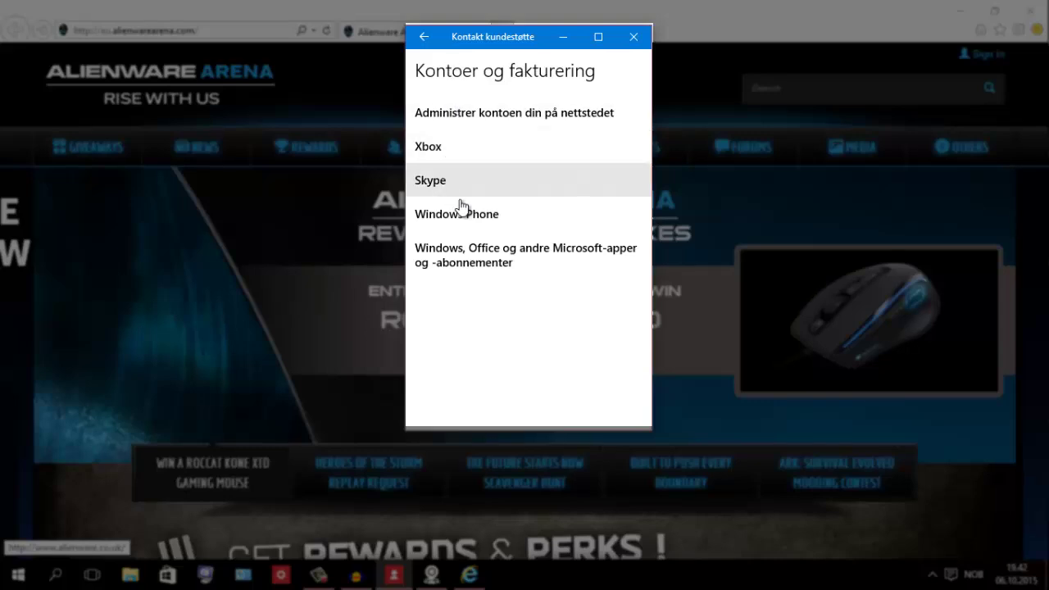
left_click(423, 36)
left_click(514, 304)
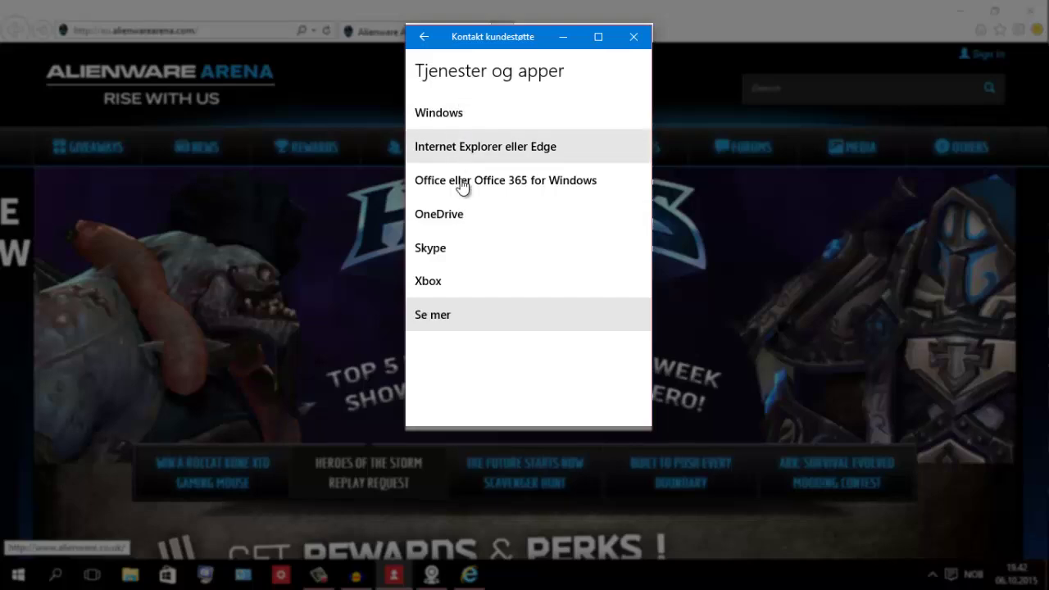
left_click(485, 149)
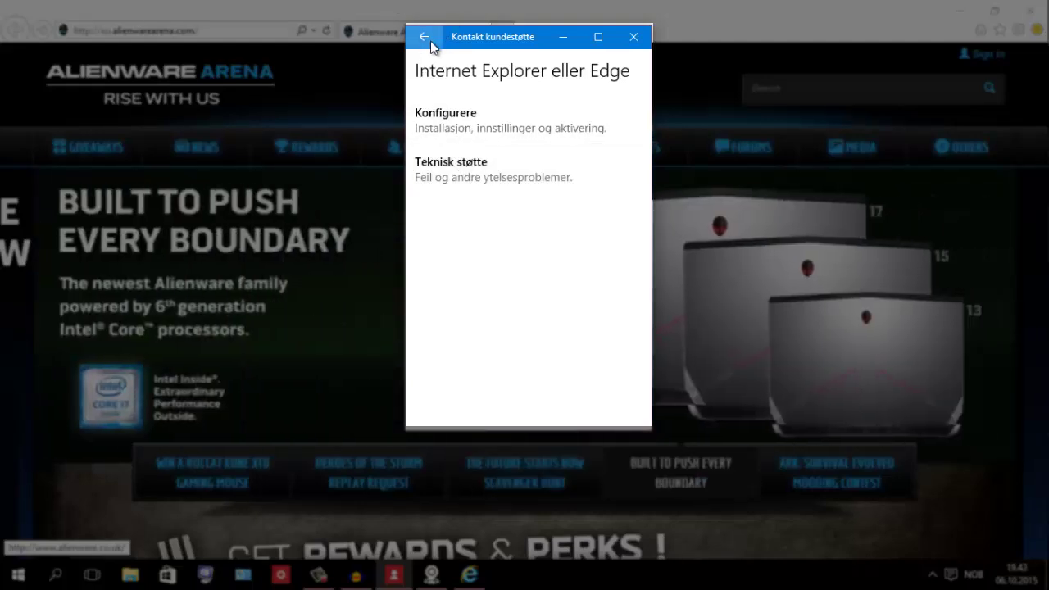
left_click(424, 37)
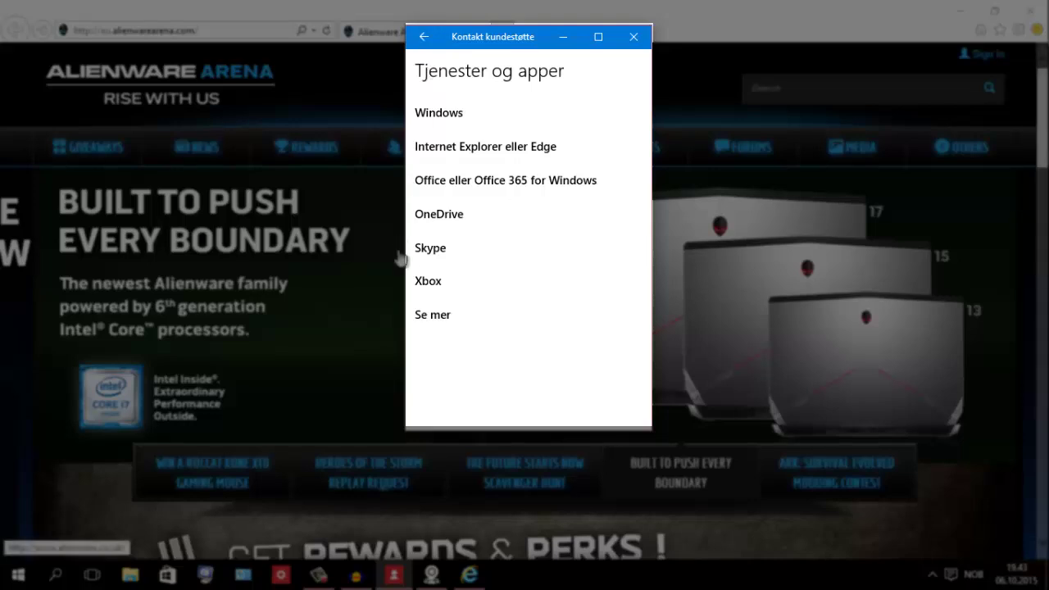
left_click(630, 37)
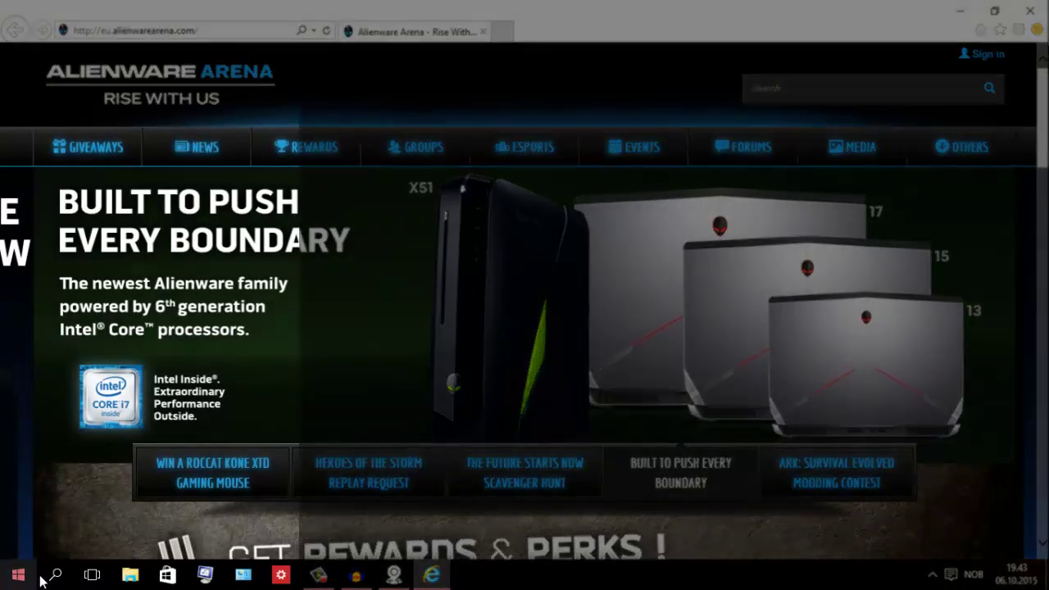
Search Windows for "kart" and open the Kart app
left_click(51, 580)
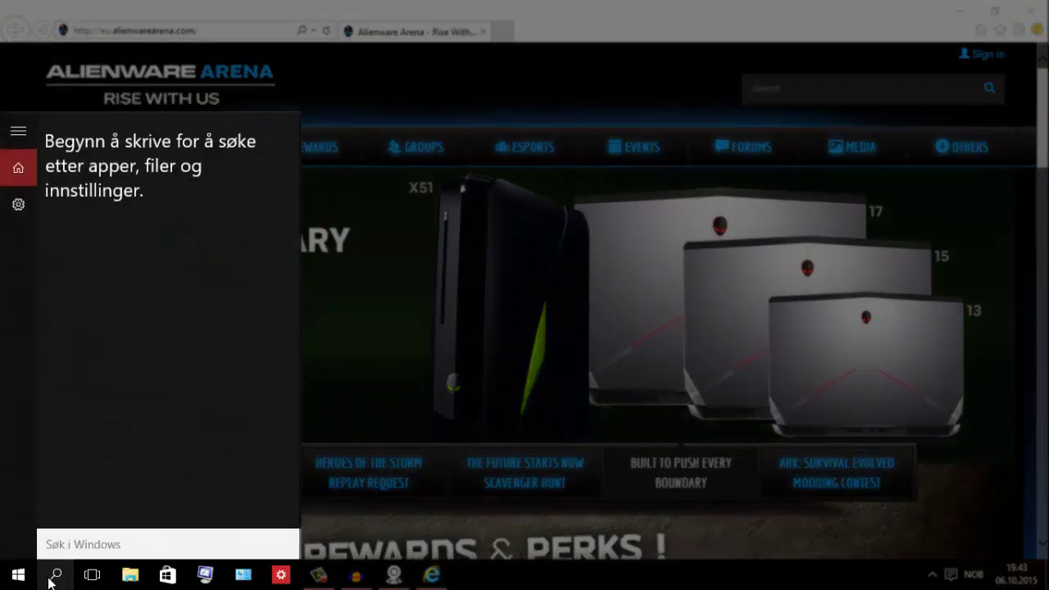
type("kart")
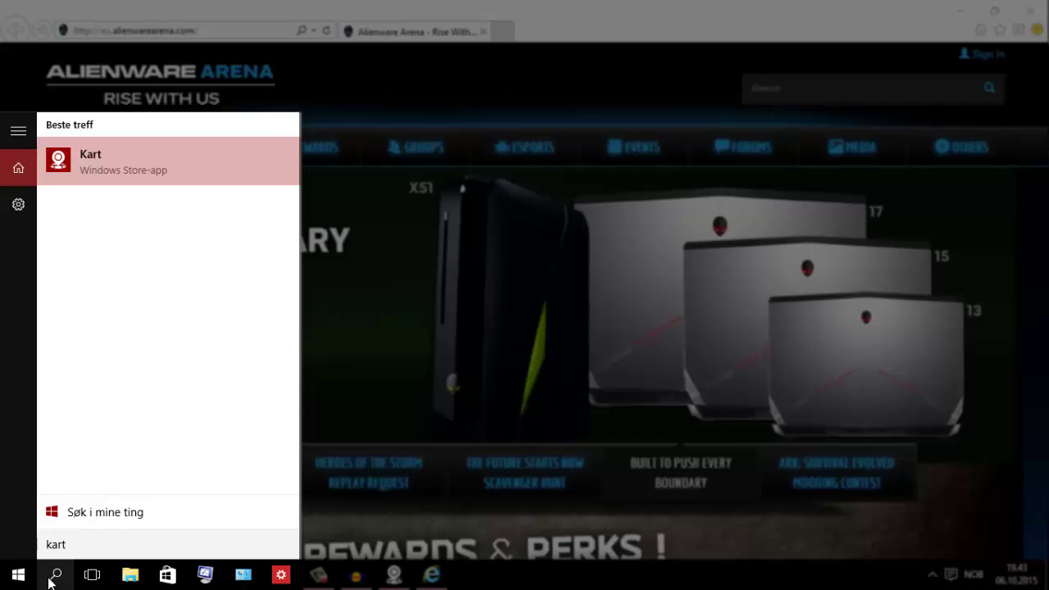
key("Return")
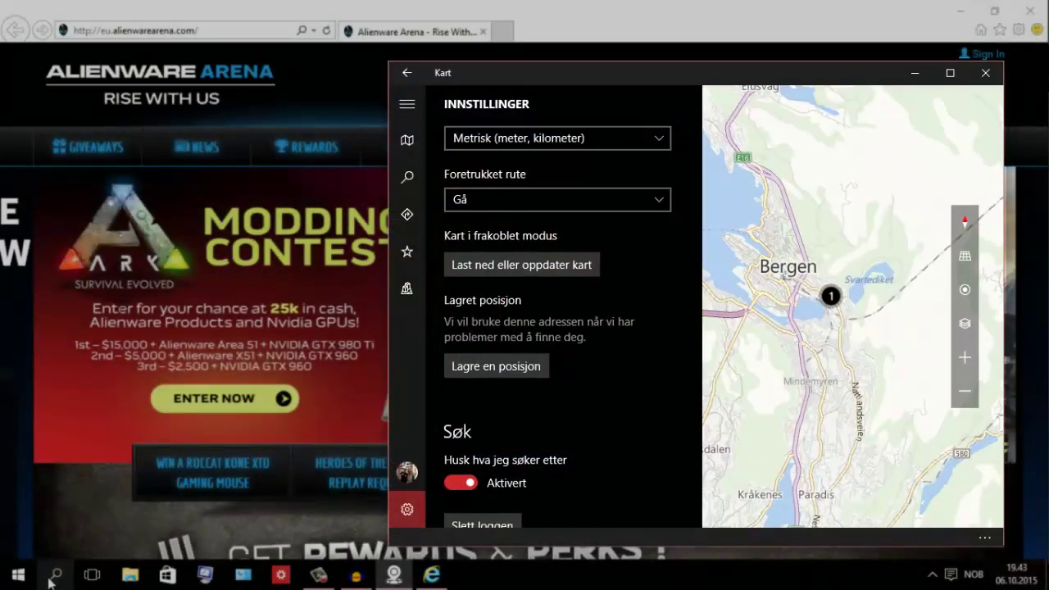
left_click(54, 575)
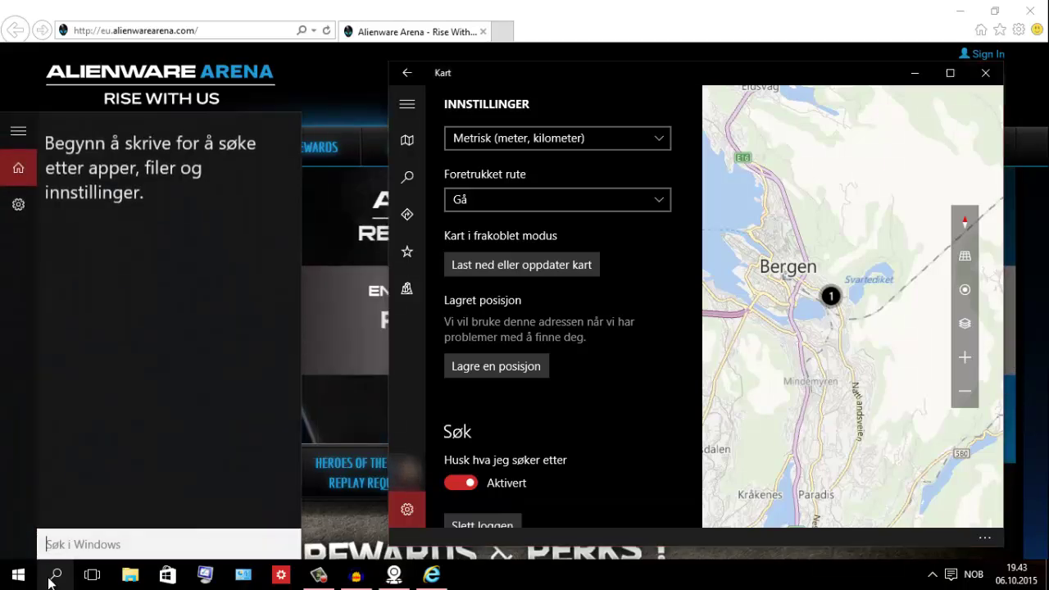
left_click(54, 575)
left_click(54, 575)
type("s")
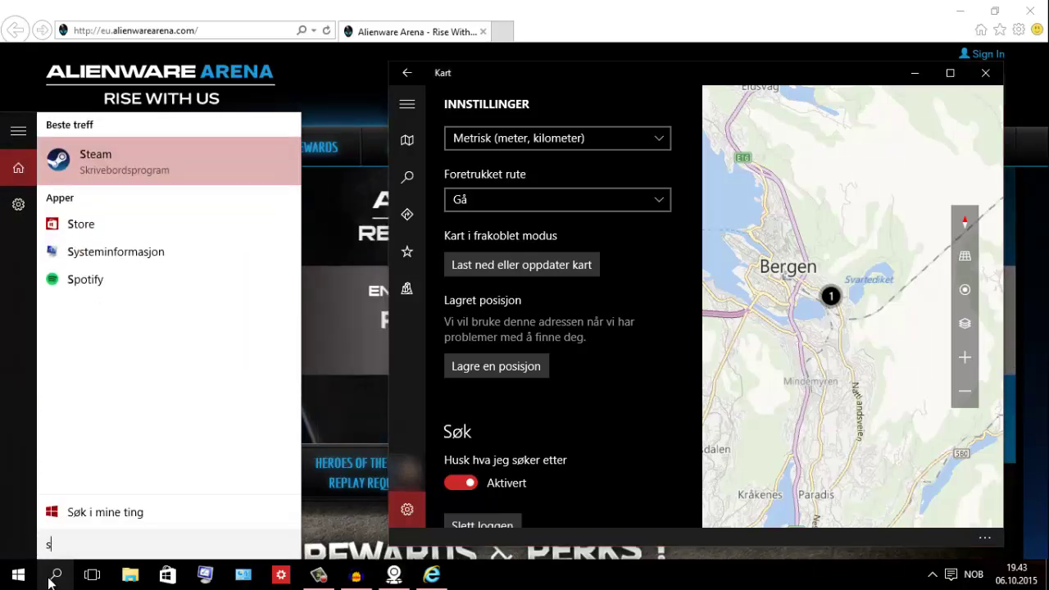
key("Return")
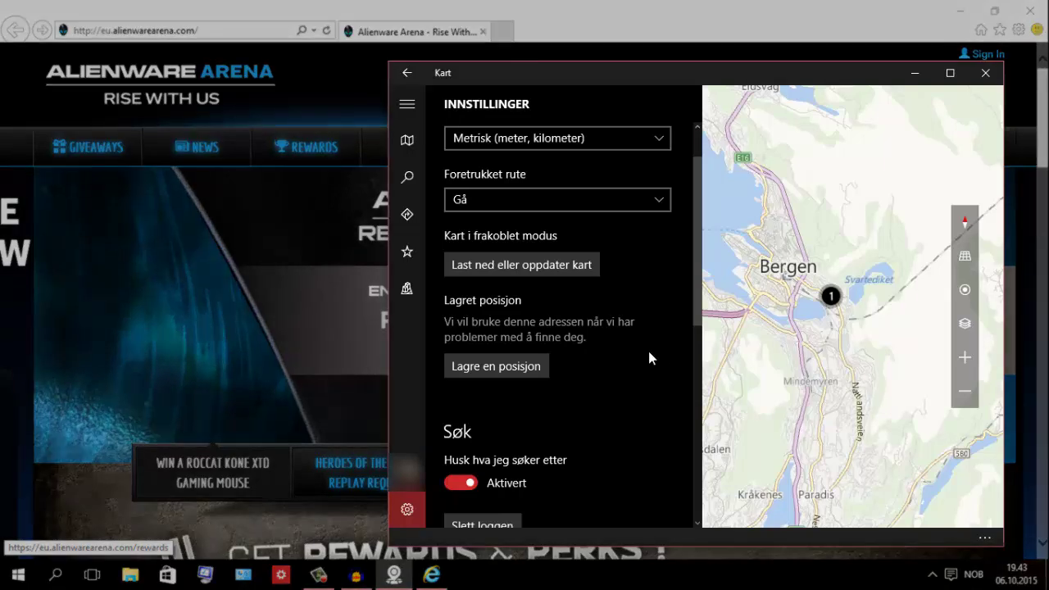
Open the offline maps settings from the Kart app's settings and review the metered-connection and automatic map update options
scroll(648, 358, "down", 1)
scroll(648, 358, "up", 3)
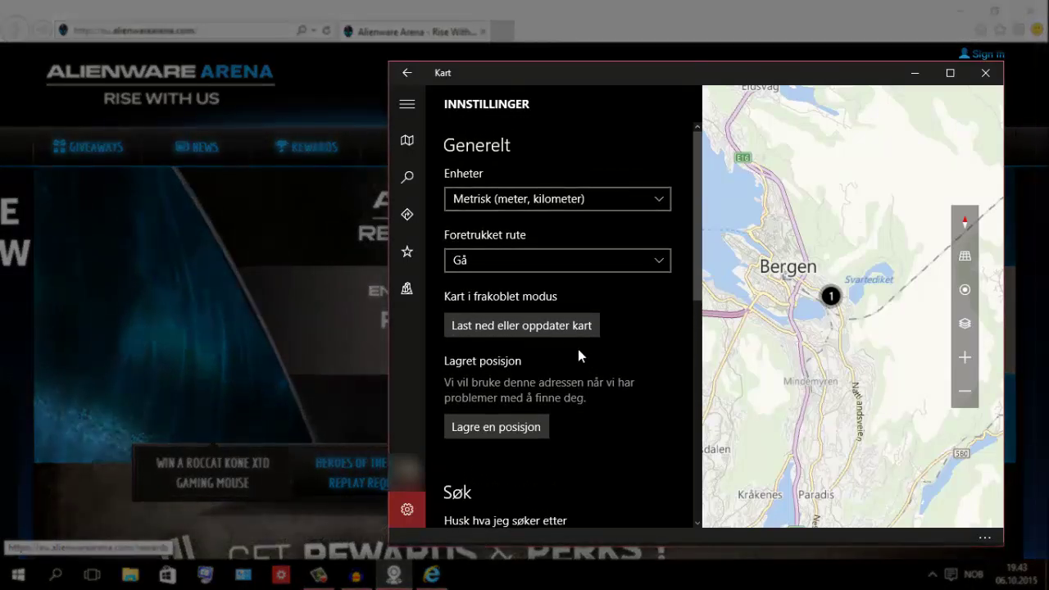
left_click(554, 332)
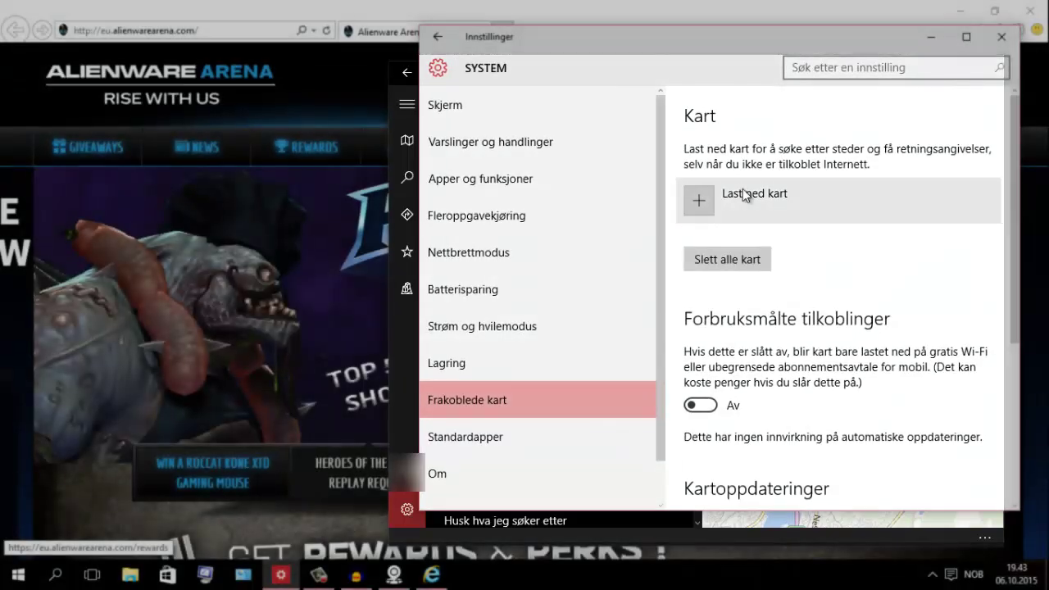
left_click(743, 198)
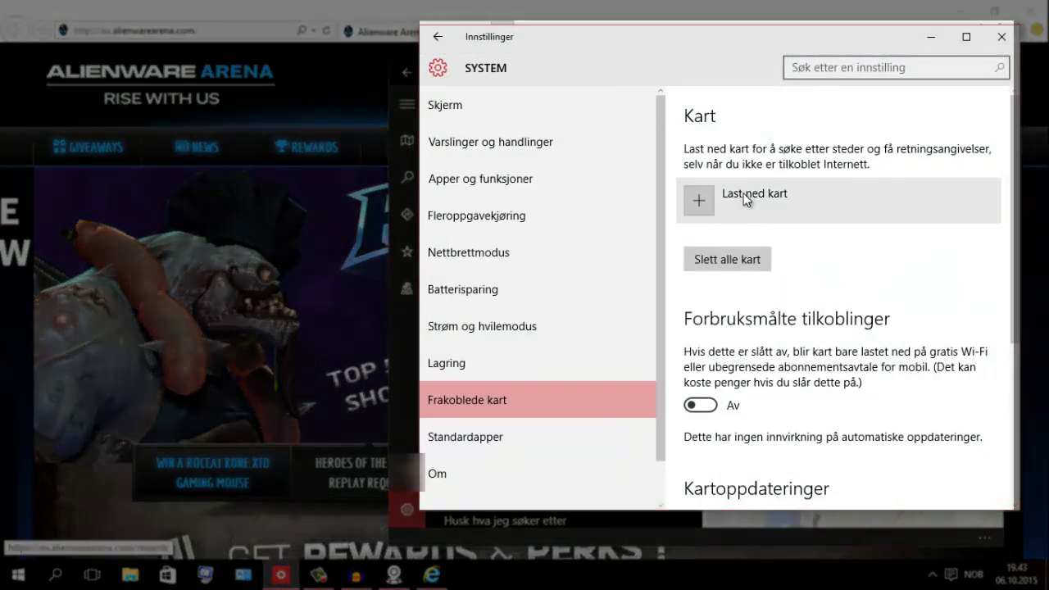
scroll(741, 253, "down", 5)
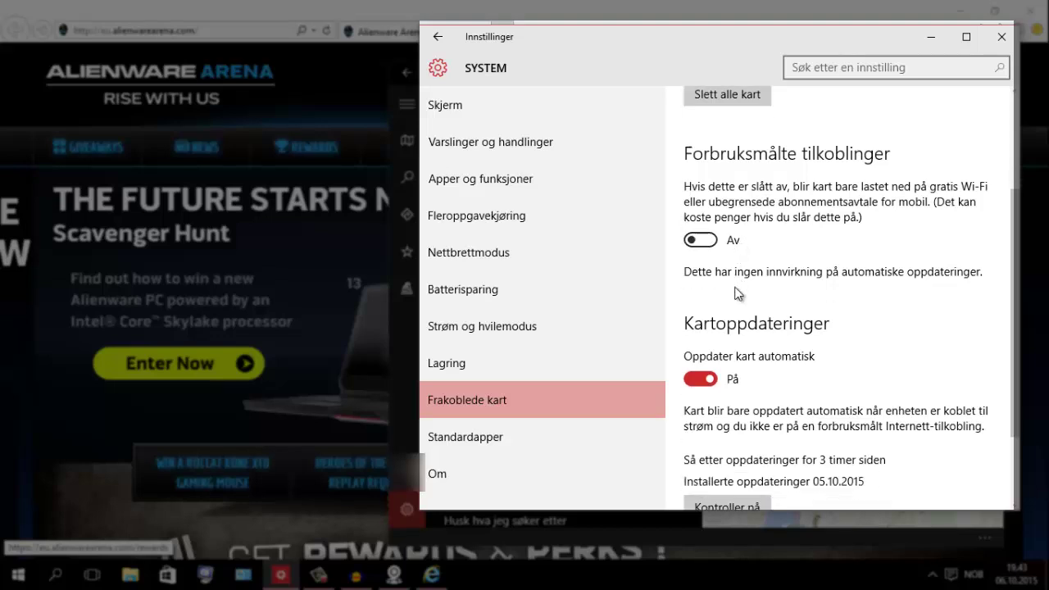
scroll(750, 420, "down", 2)
scroll(787, 413, "up", 4)
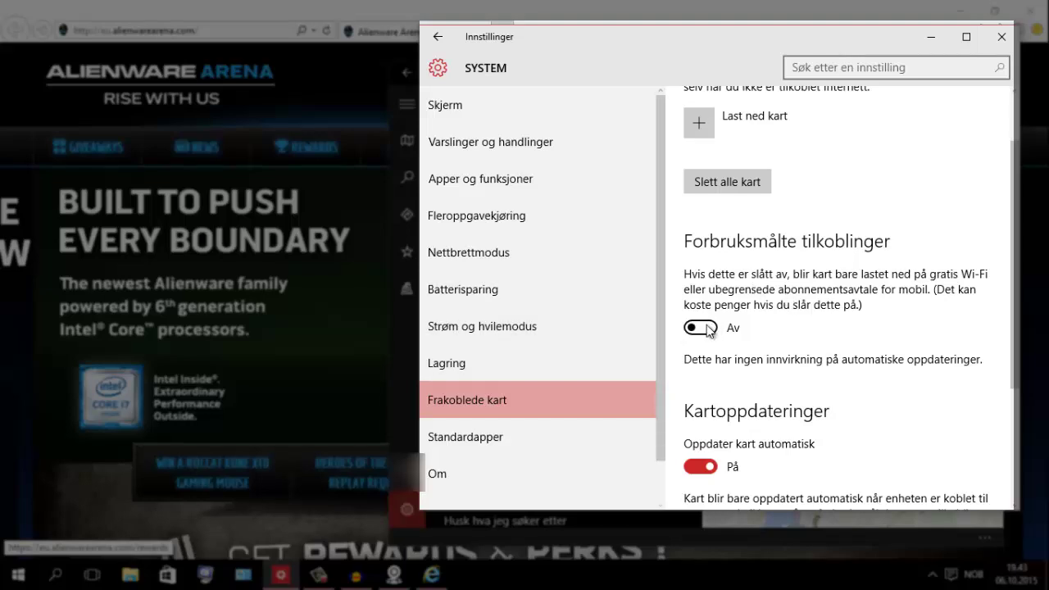
scroll(706, 328, "up", 2)
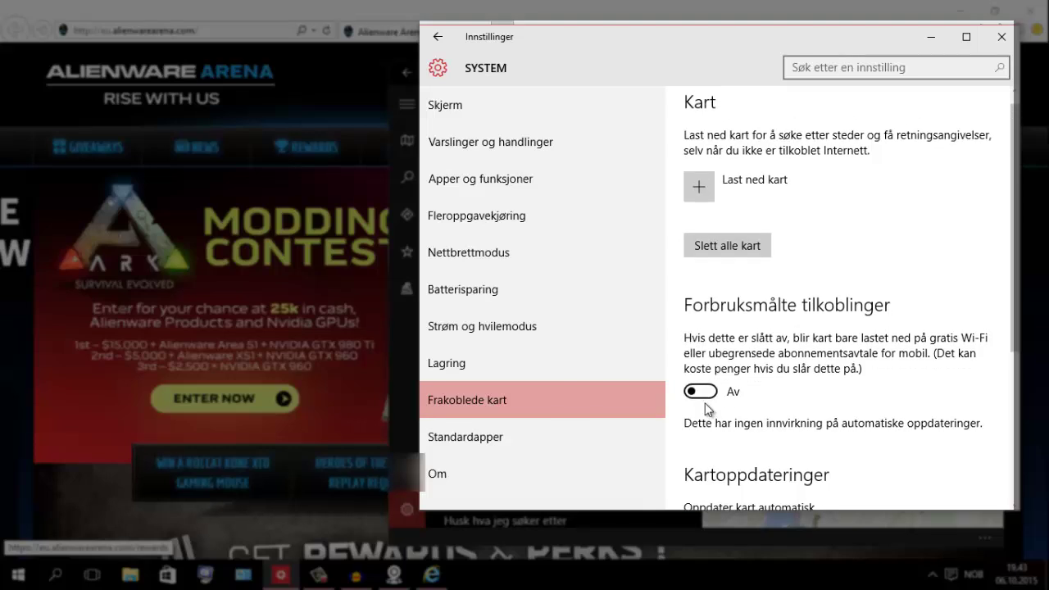
scroll(701, 408, "up", 1)
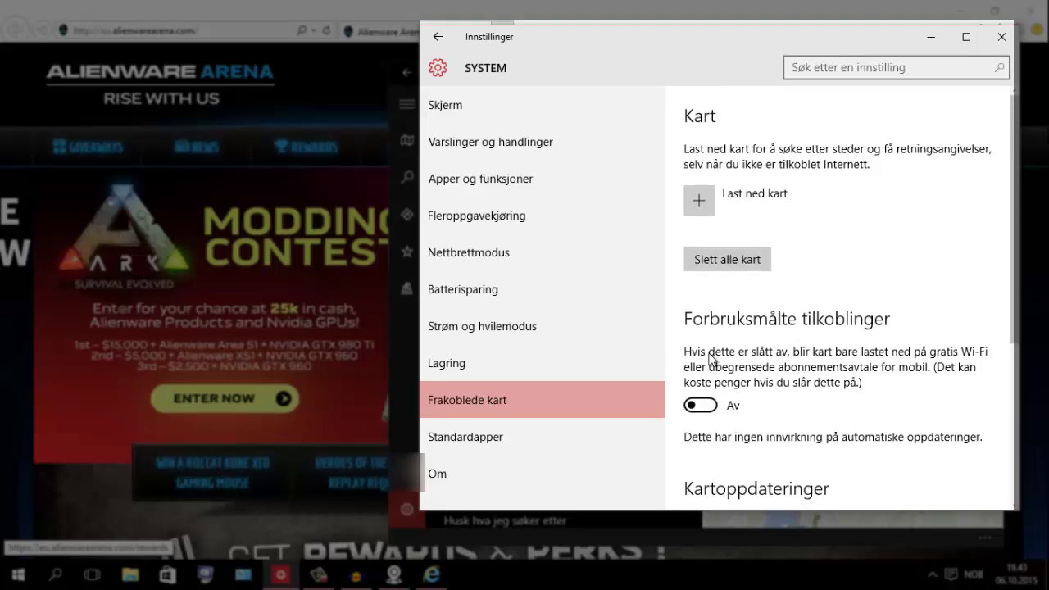
Download the offline map of Norway from the Europe region
left_click(712, 217)
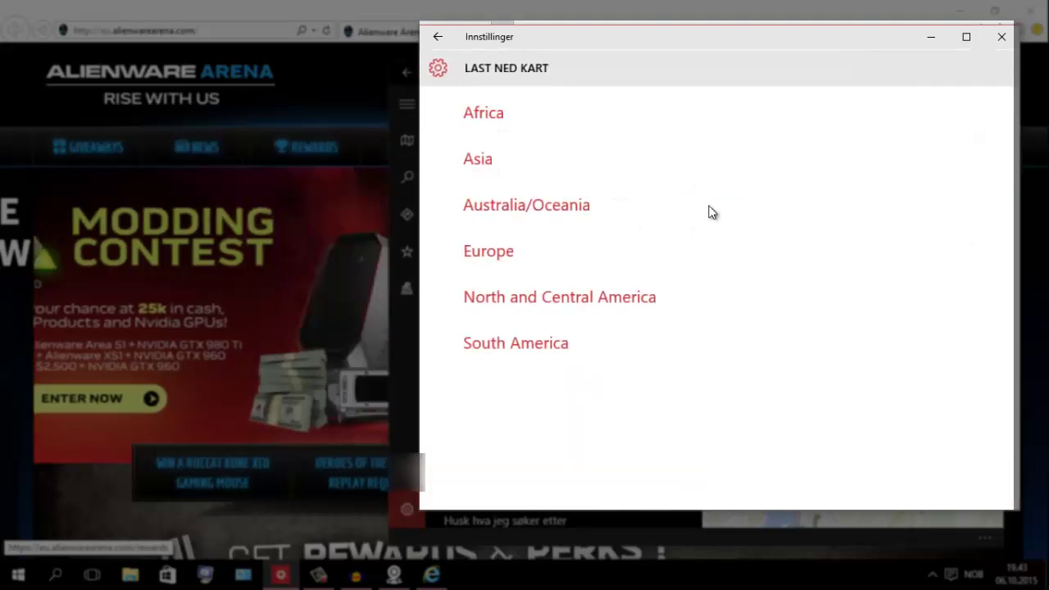
left_click(539, 259)
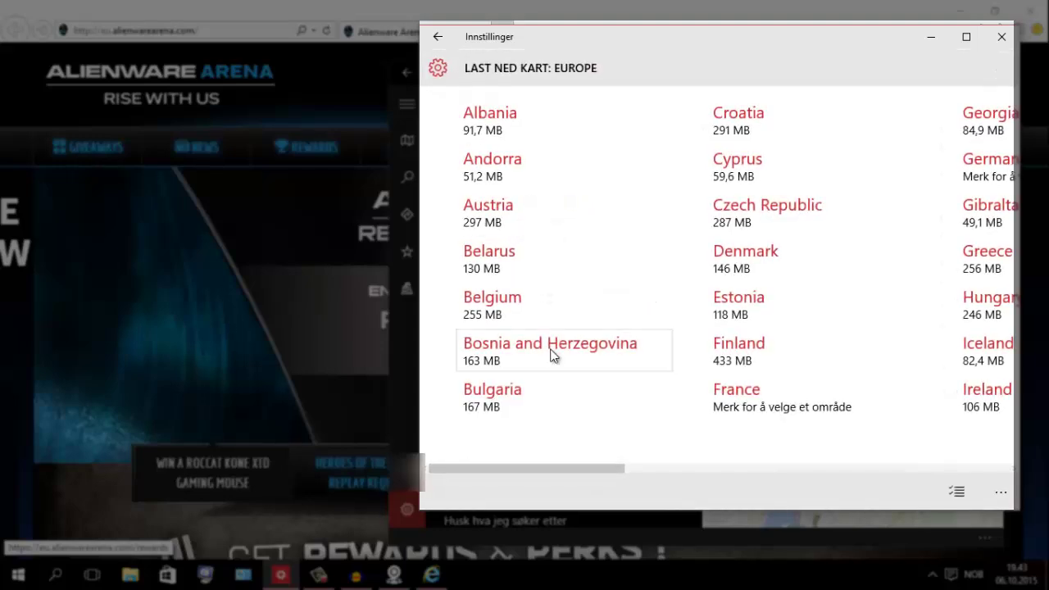
scroll(577, 347, "right", 1)
scroll(626, 246, "left", 1)
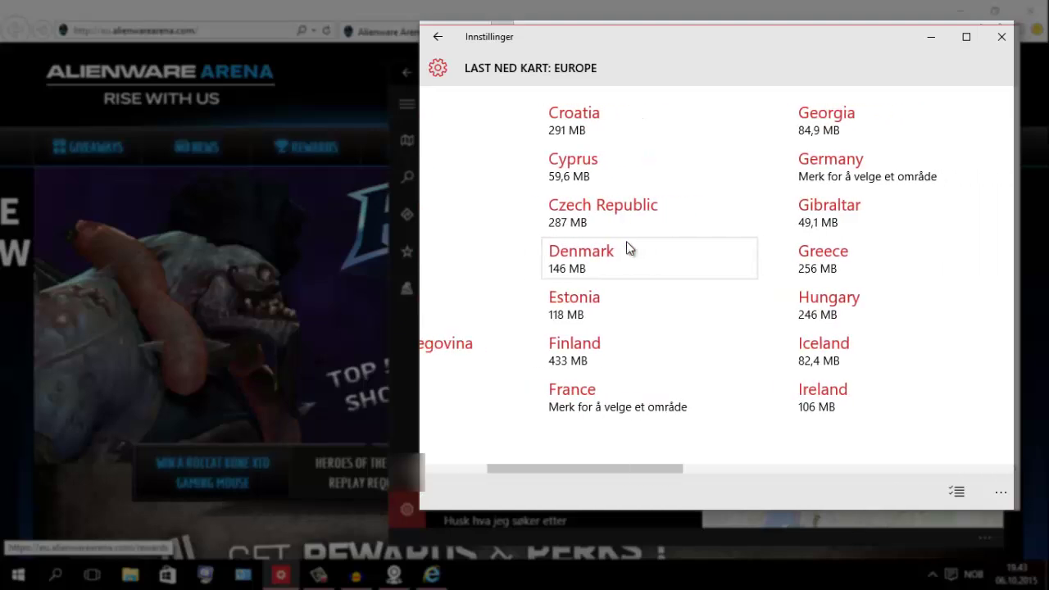
scroll(625, 252, "right", 5)
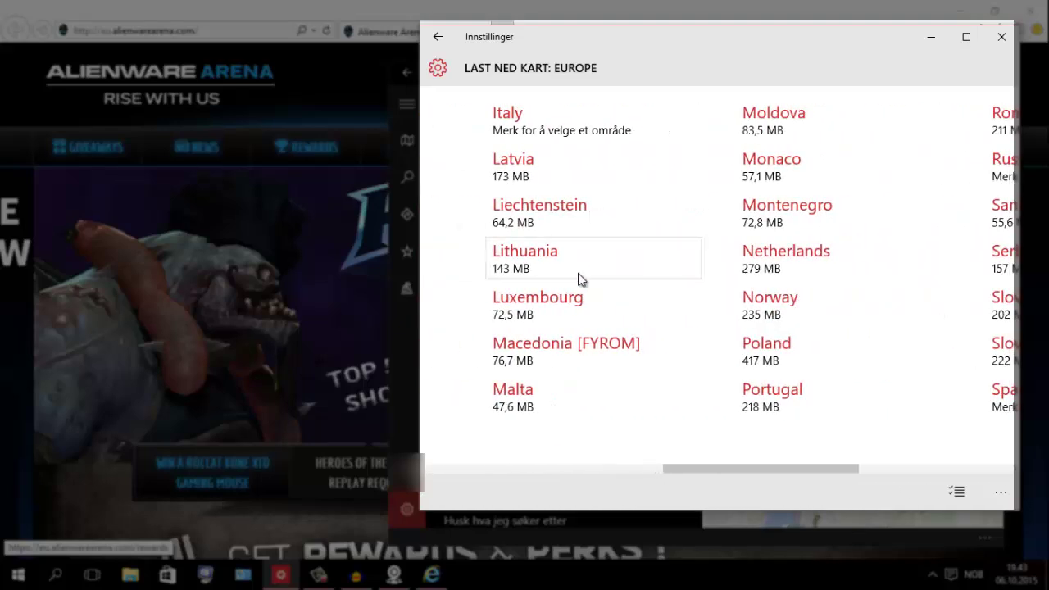
left_click(778, 323)
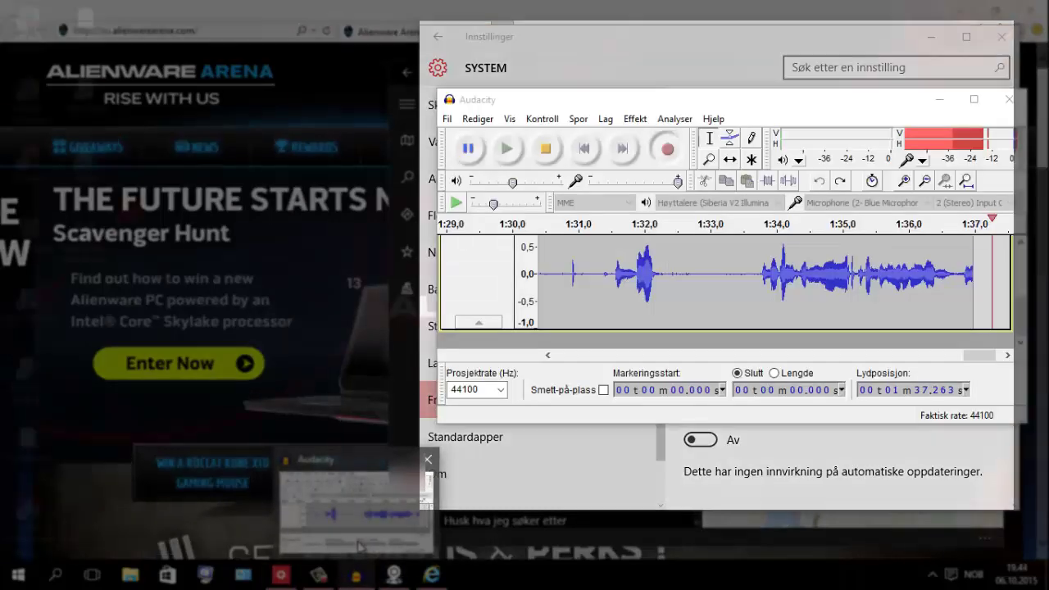
Close the Kart app to let the Norway map download continue, and check the download's progress
right_click(393, 575)
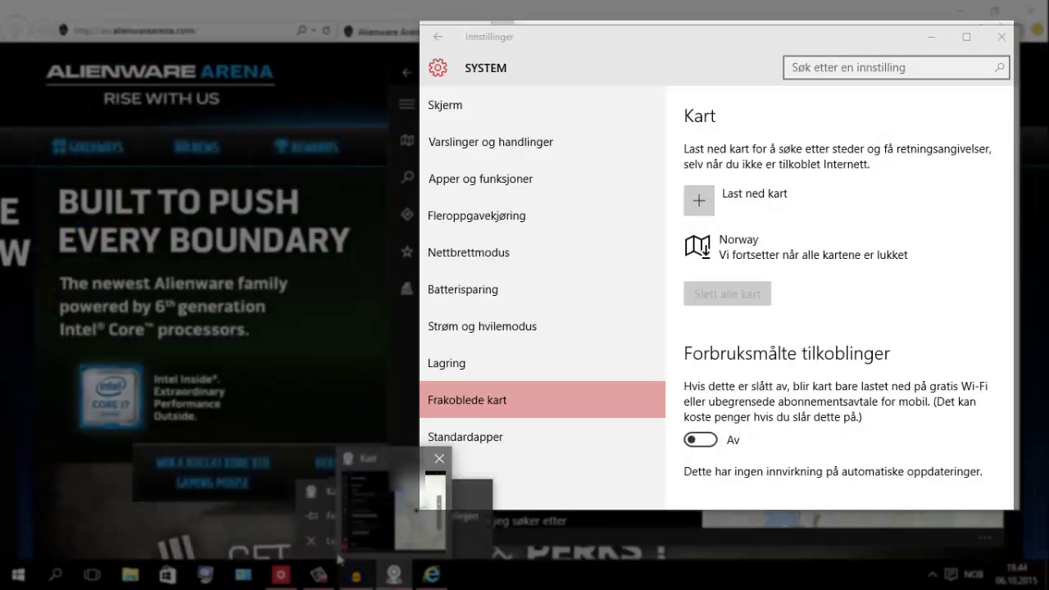
left_click(439, 458)
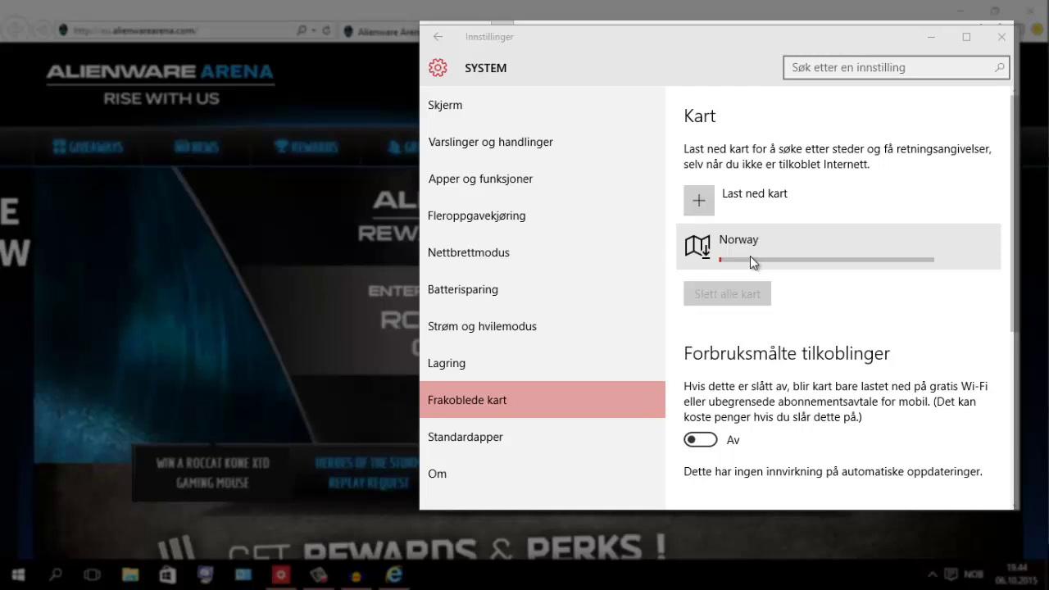
scroll(725, 256, "down", 1)
scroll(735, 259, "up", 1)
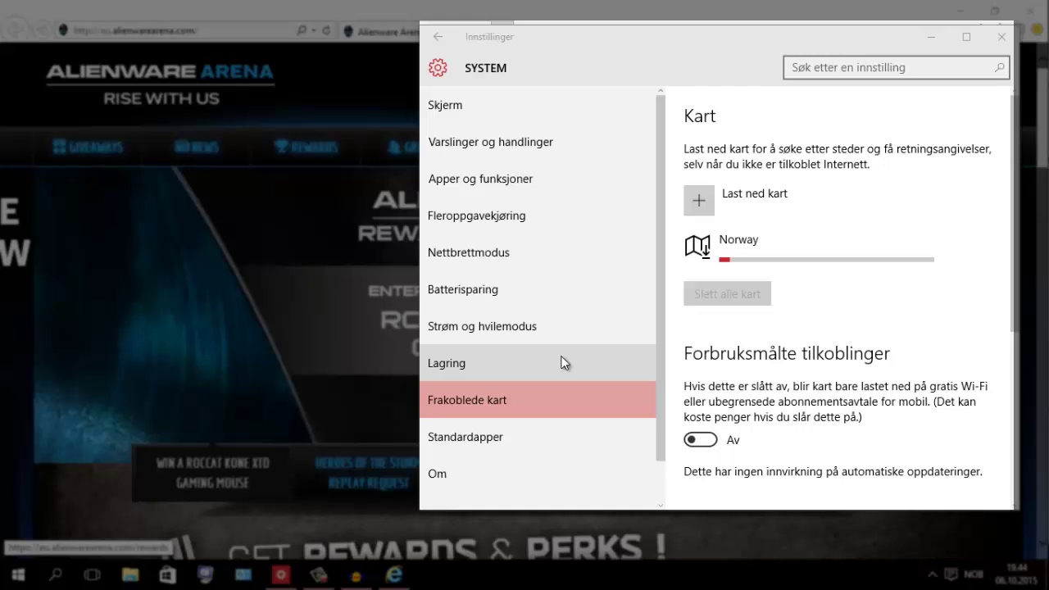
scroll(468, 224, "down", 1)
scroll(445, 237, "up", 1)
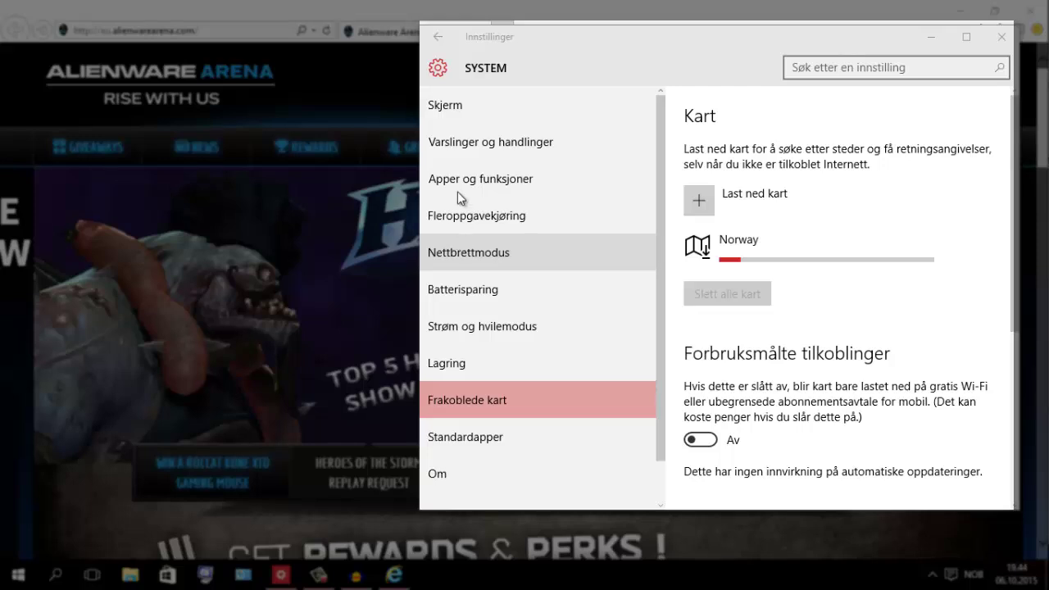
Return to the main settings overview, open Personalisering and look over the desktop background options
left_click(437, 37)
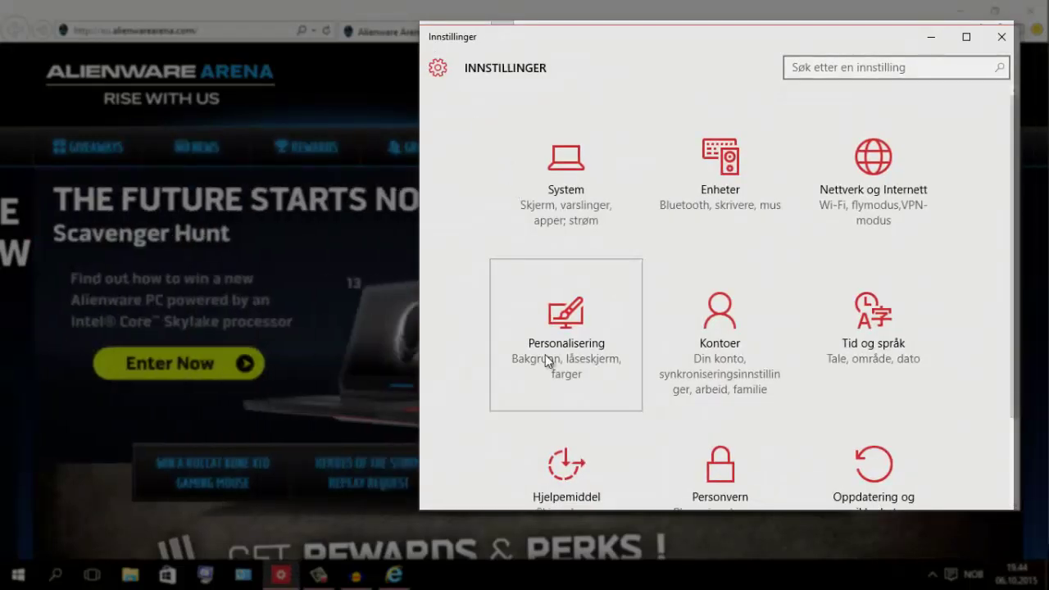
left_click(544, 357)
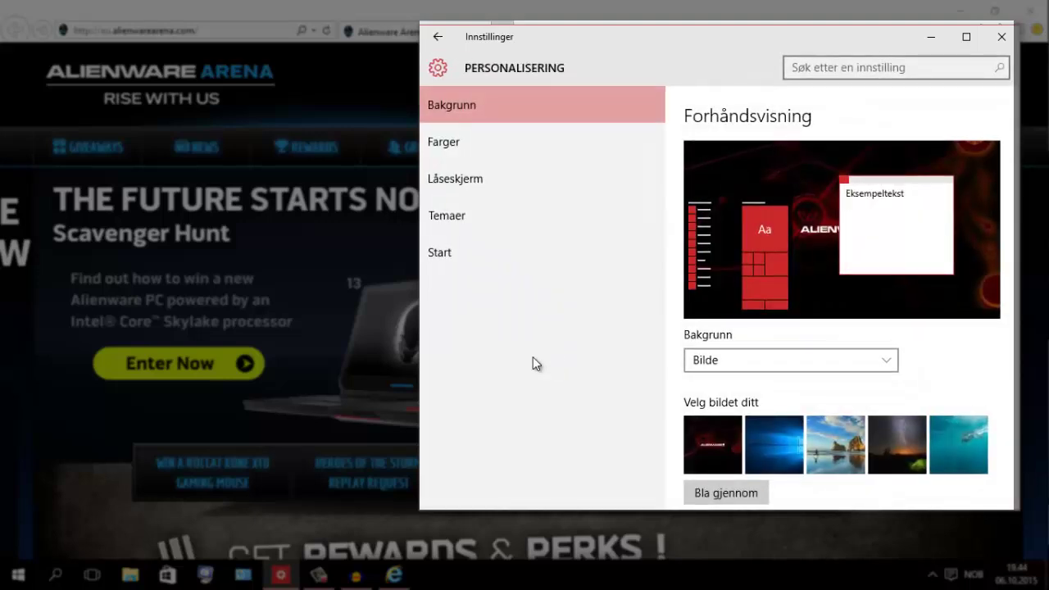
scroll(761, 363, "down", 2)
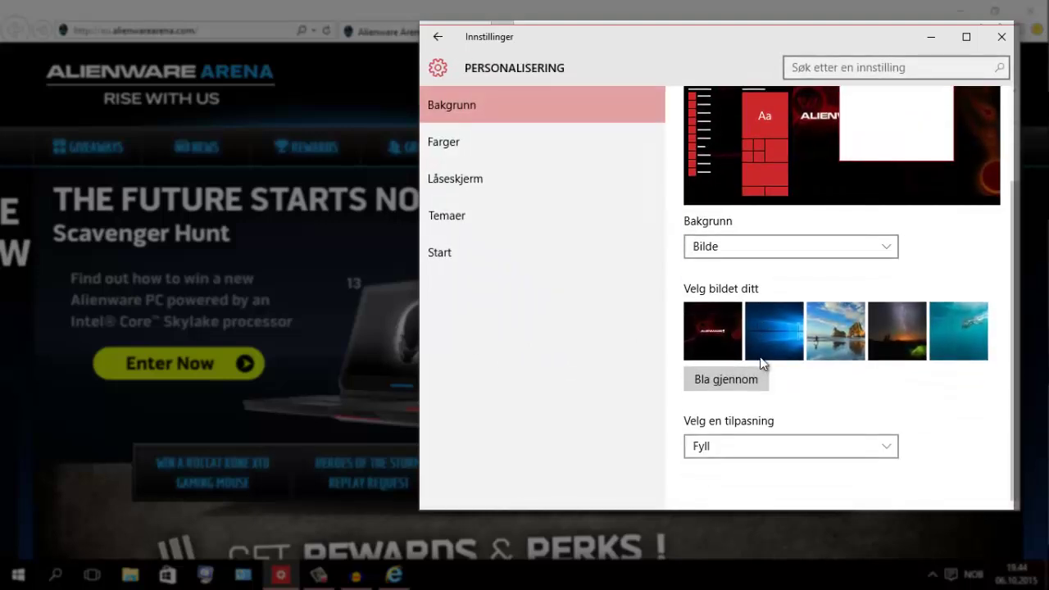
scroll(760, 358, "up", 2)
Close the Alienware Arena browser window and set the picture of the beach with rocks as the desktop background
left_click(1032, 10)
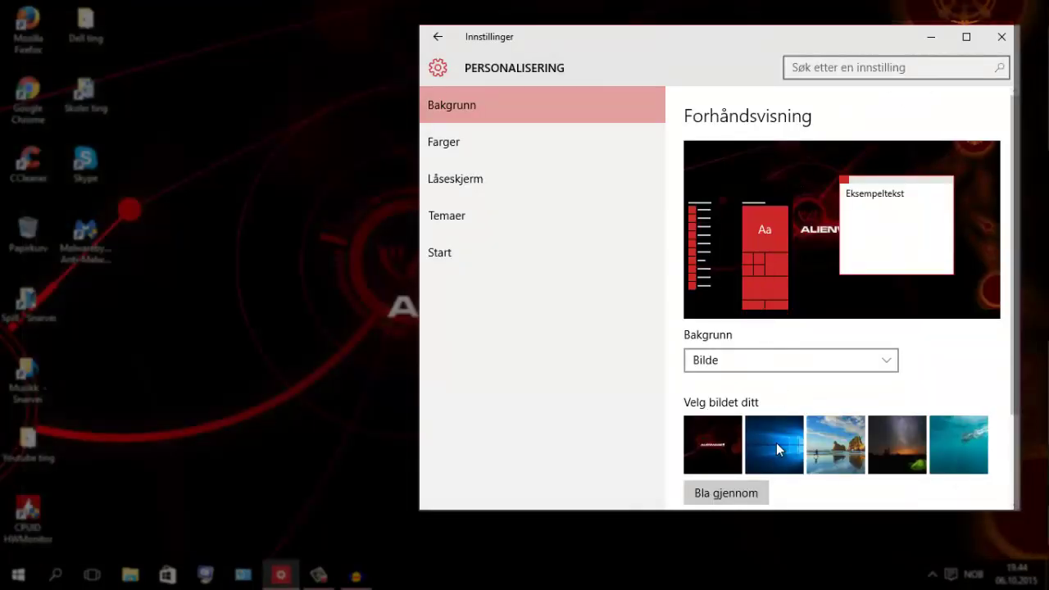
scroll(772, 381, "down", 2)
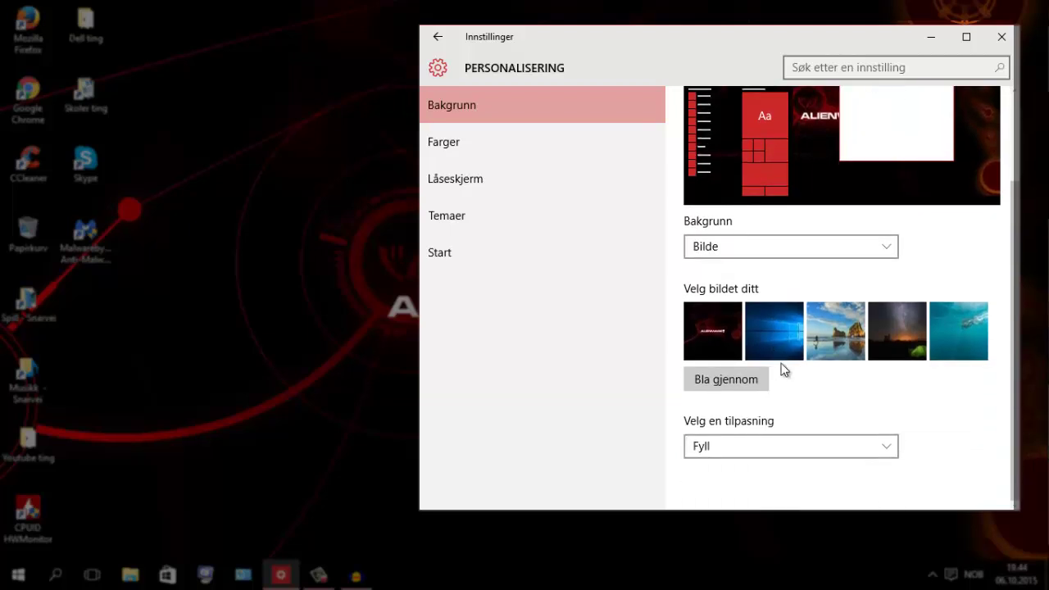
left_click(824, 337)
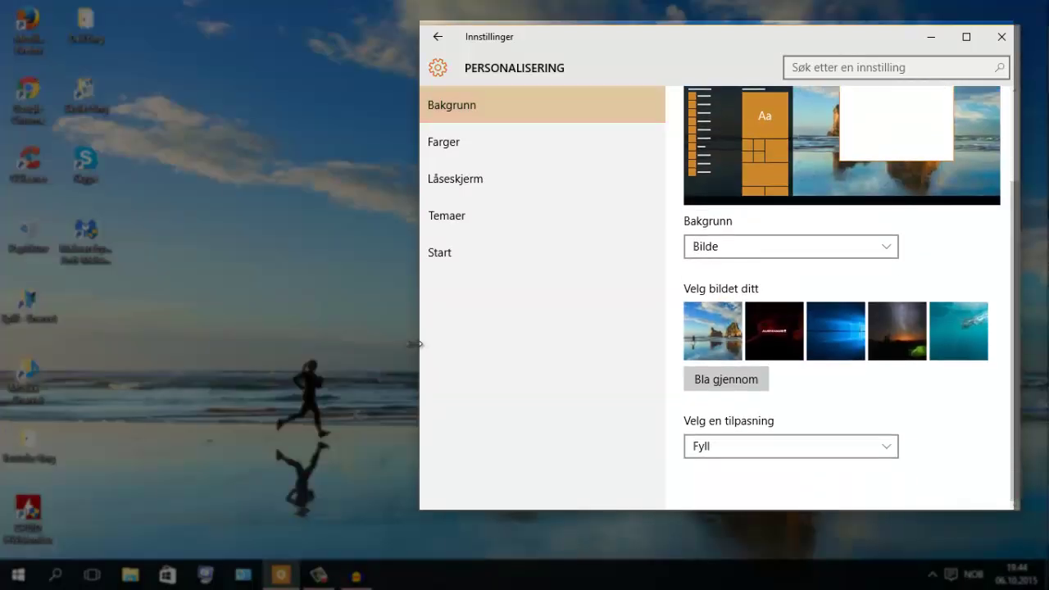
scroll(804, 352, "up", 3)
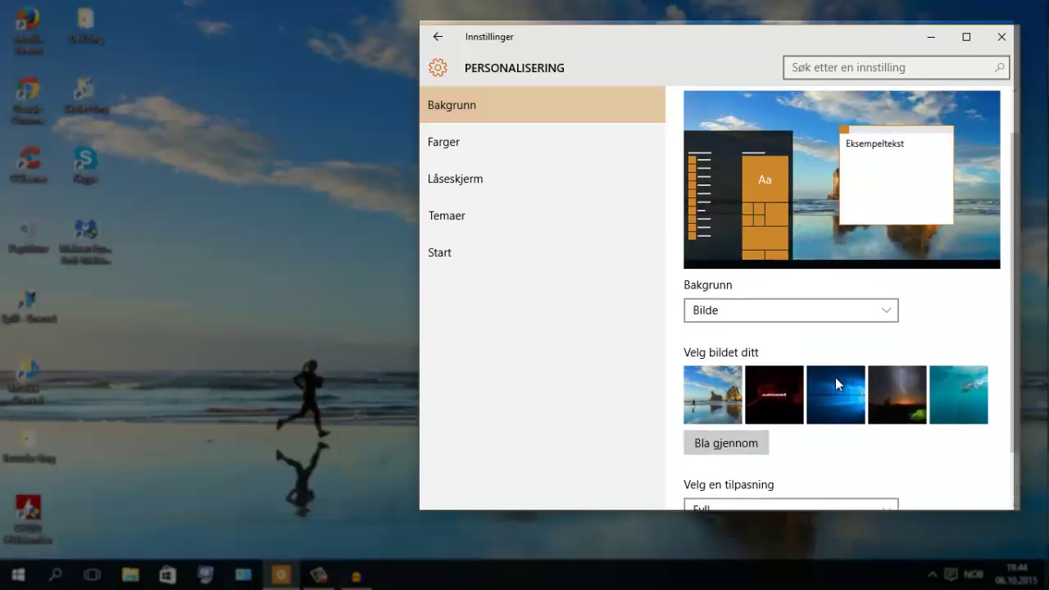
scroll(788, 343, "down", 2)
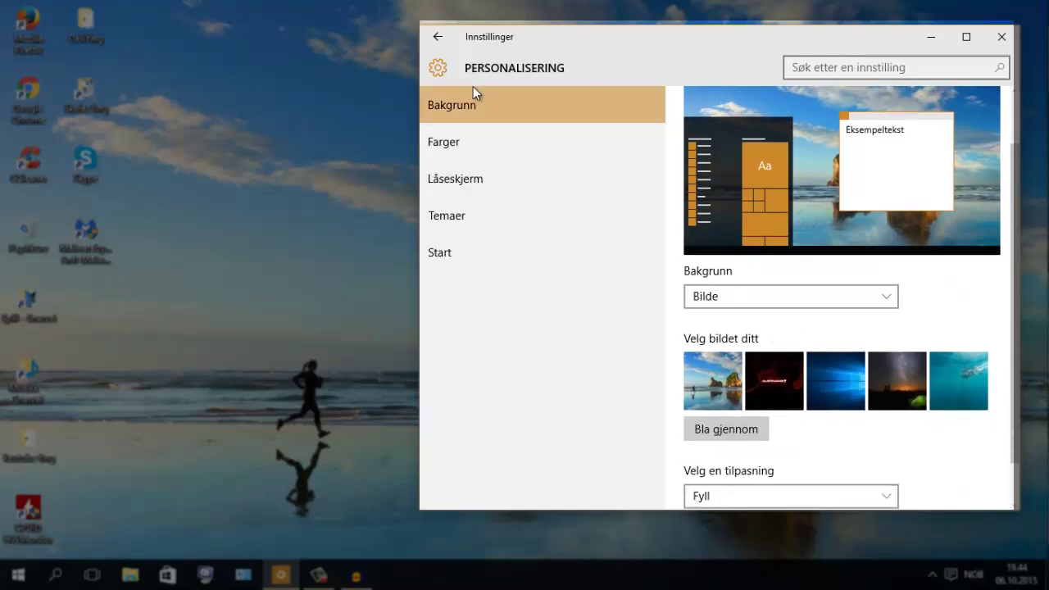
Open the Farger page of Personalisering and look over its colour options
left_click(472, 146)
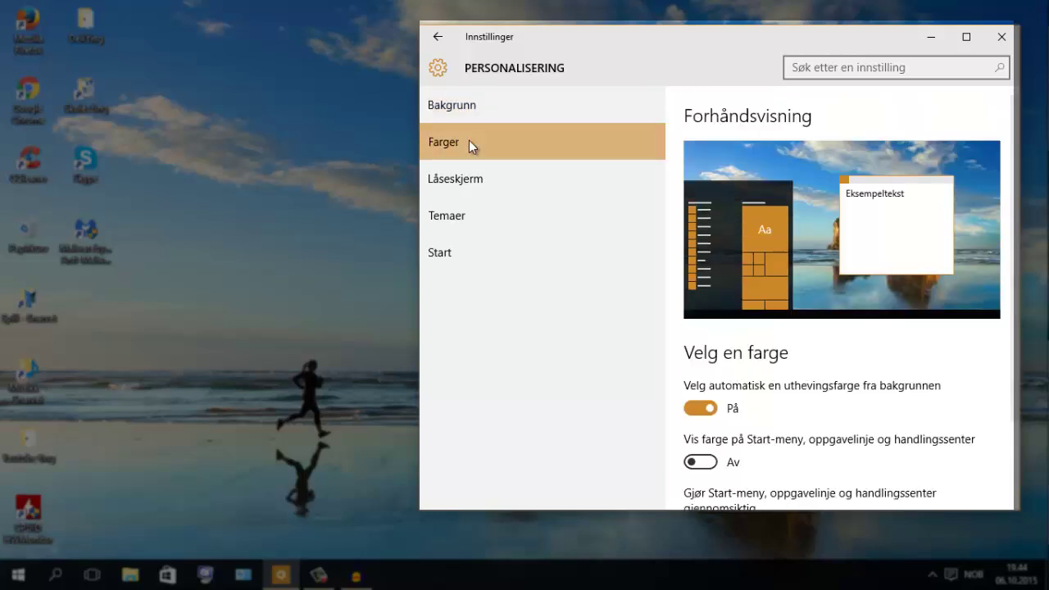
scroll(710, 368, "down", 1)
scroll(709, 360, "down", 1)
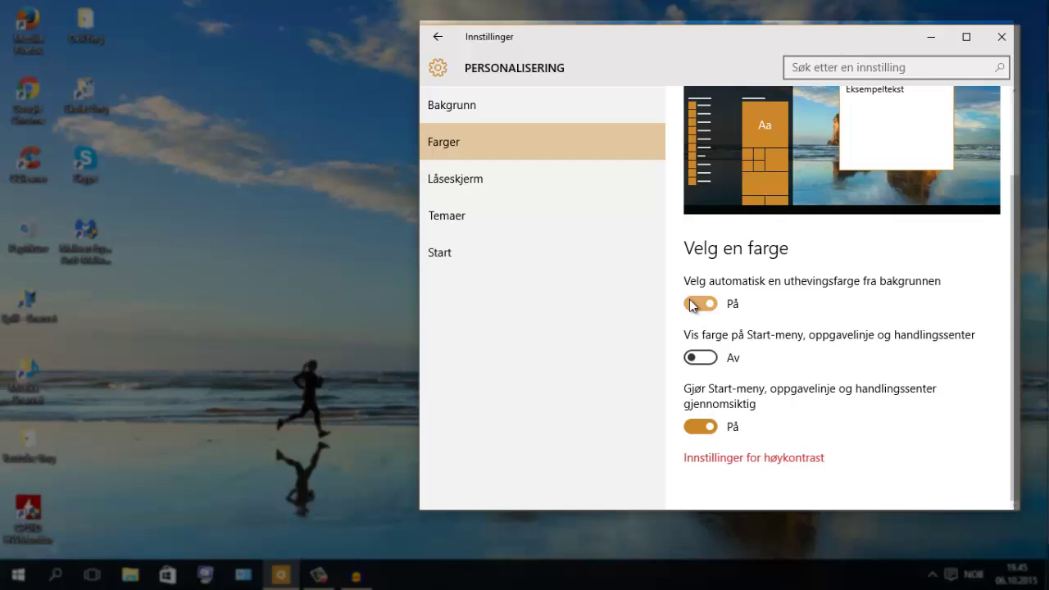
Turn off the automatic accent colour from the background and choose the magenta-purple accent colour
left_click(690, 306)
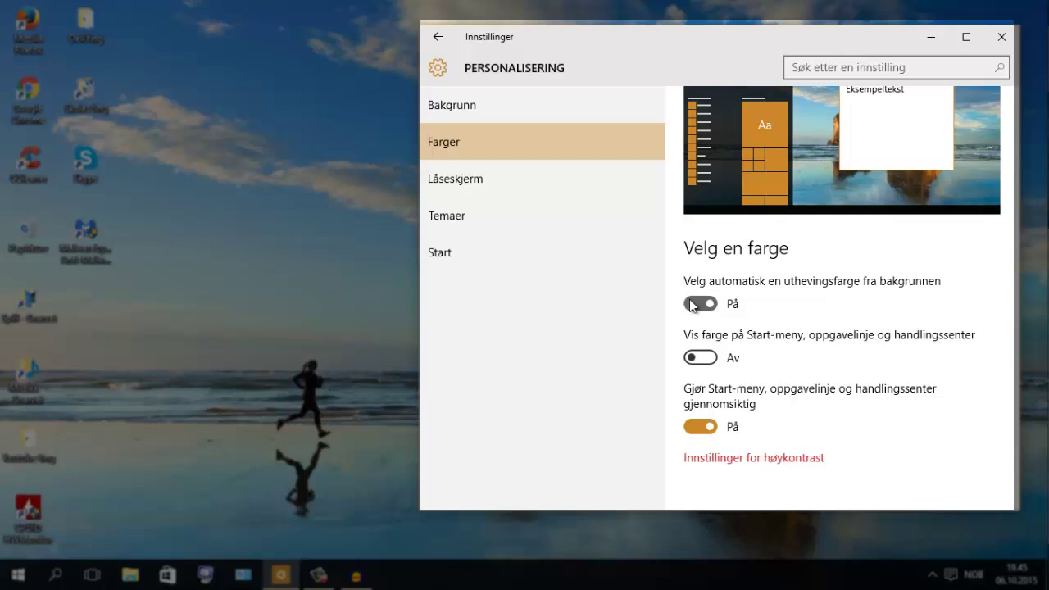
scroll(706, 278, "down", 1)
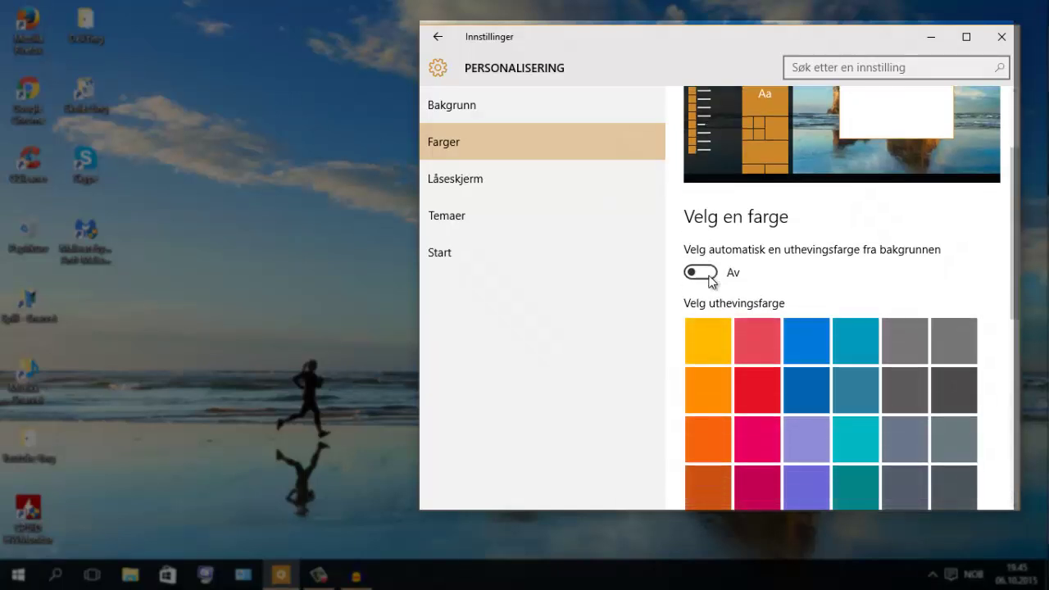
scroll(826, 314, "down", 3)
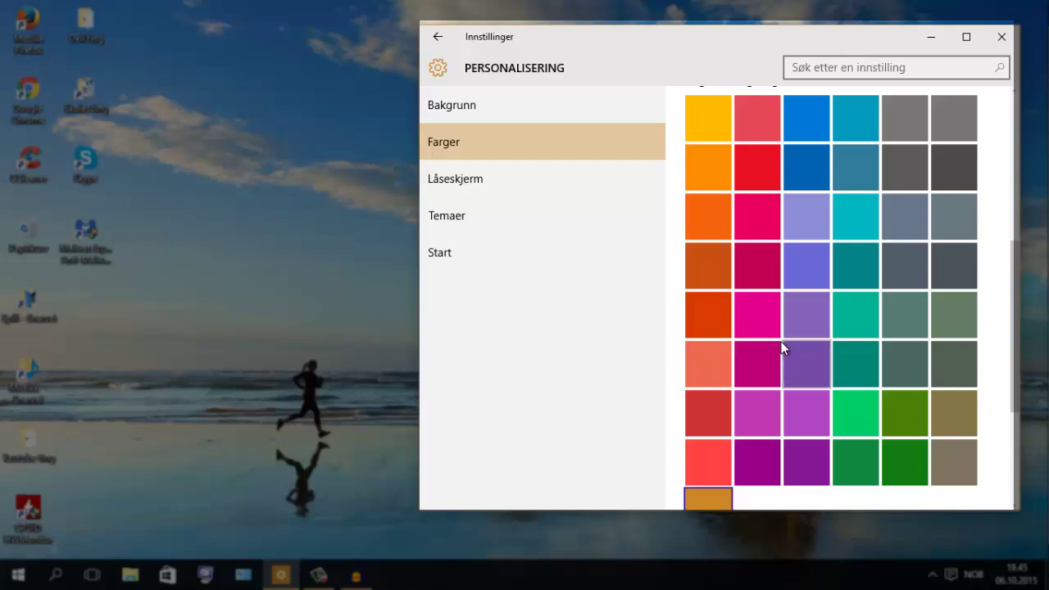
left_click(747, 428)
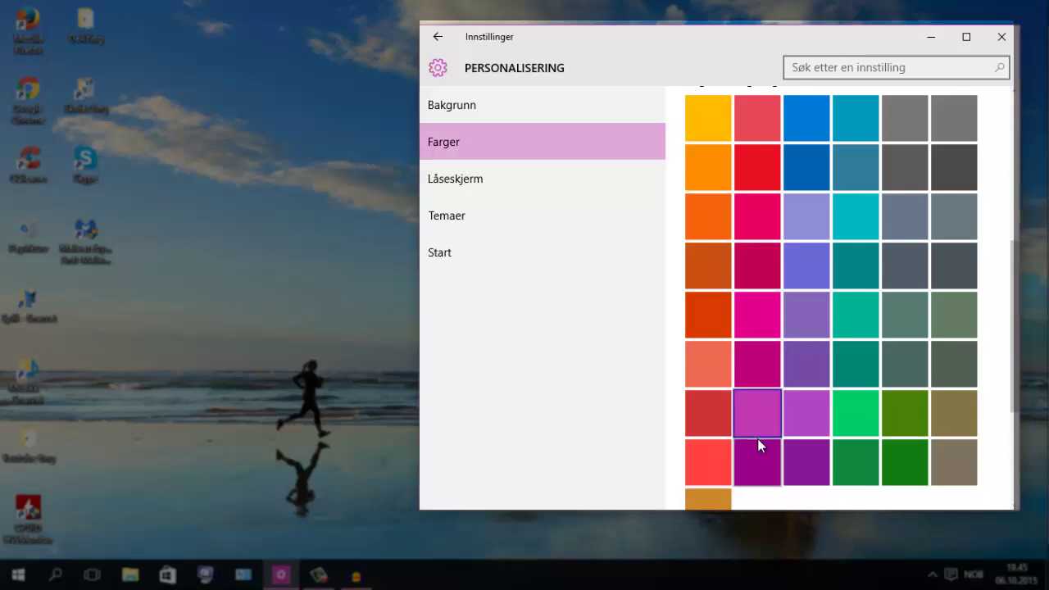
scroll(725, 325, "up", 3)
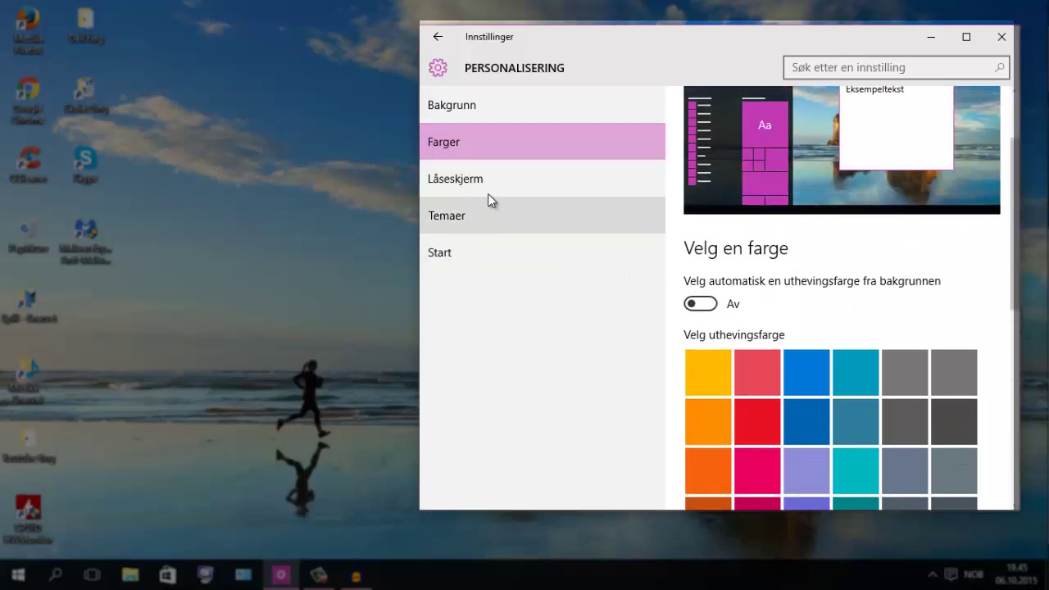
Turn the automatic selection of an accent colour from the background back on
left_click(487, 190)
left_click(485, 154)
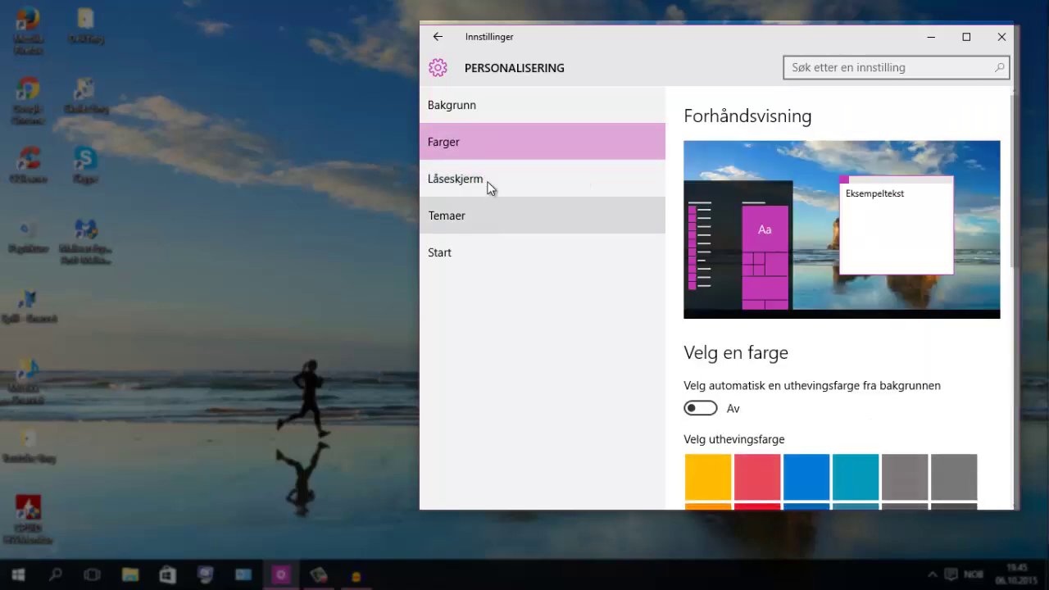
left_click(705, 416)
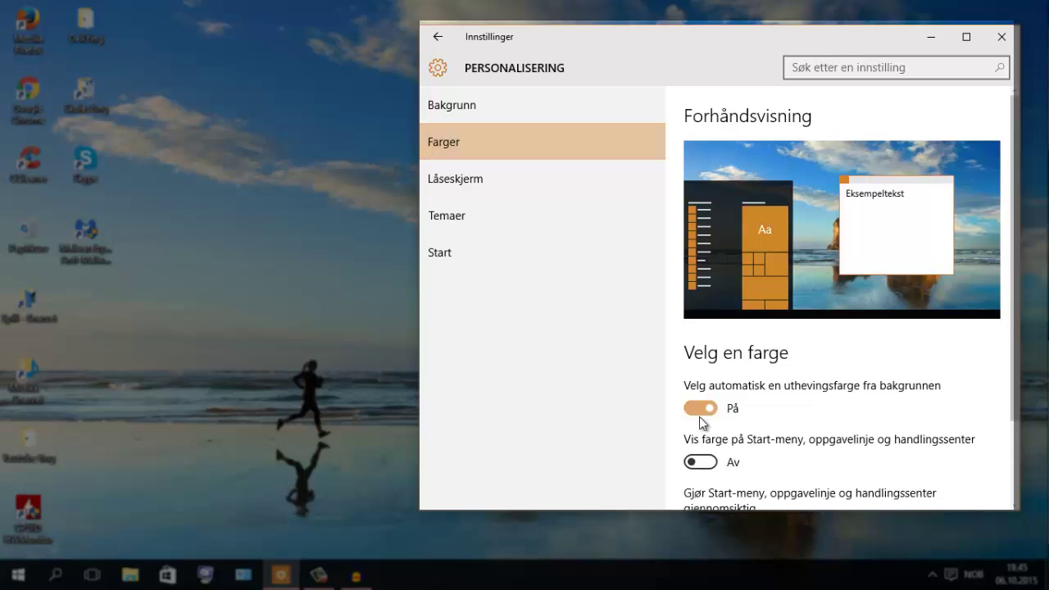
Switch the transparency of the Start menu, taskbar and action centre off and back on to compare the preview
scroll(704, 405, "down", 1)
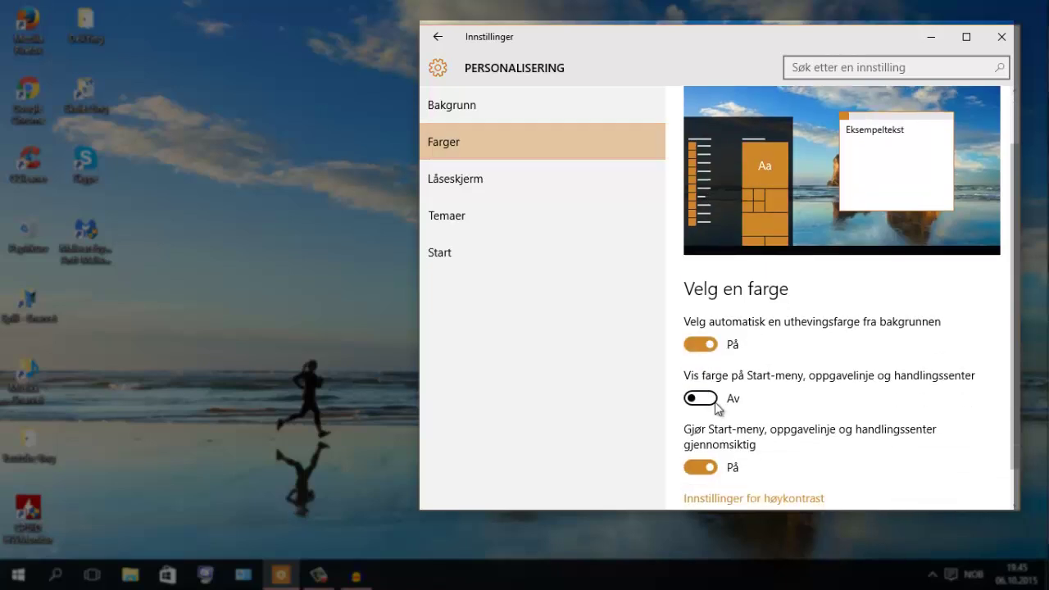
left_click(692, 470)
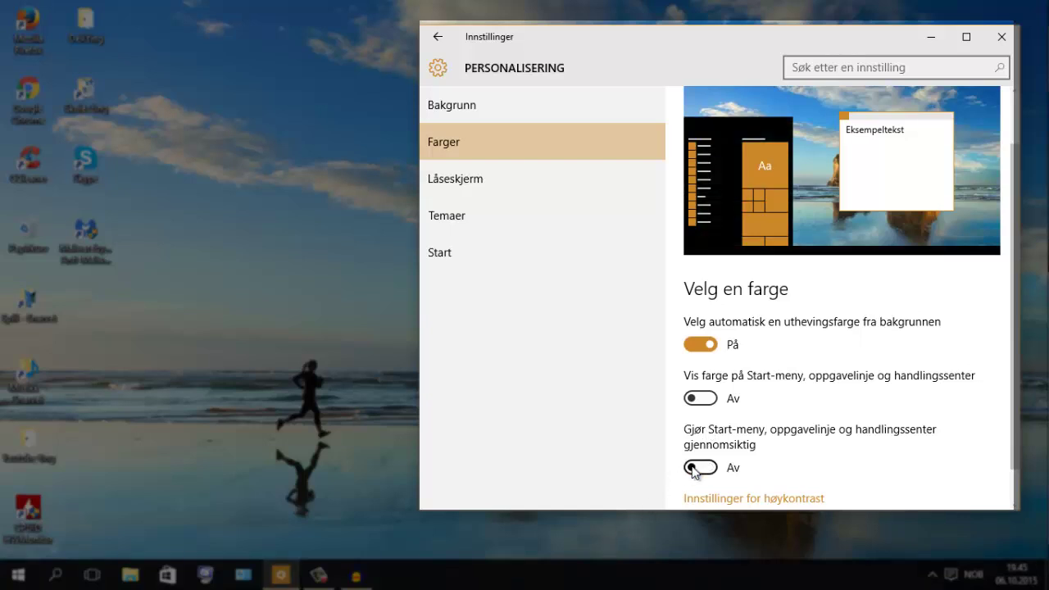
left_click(692, 468)
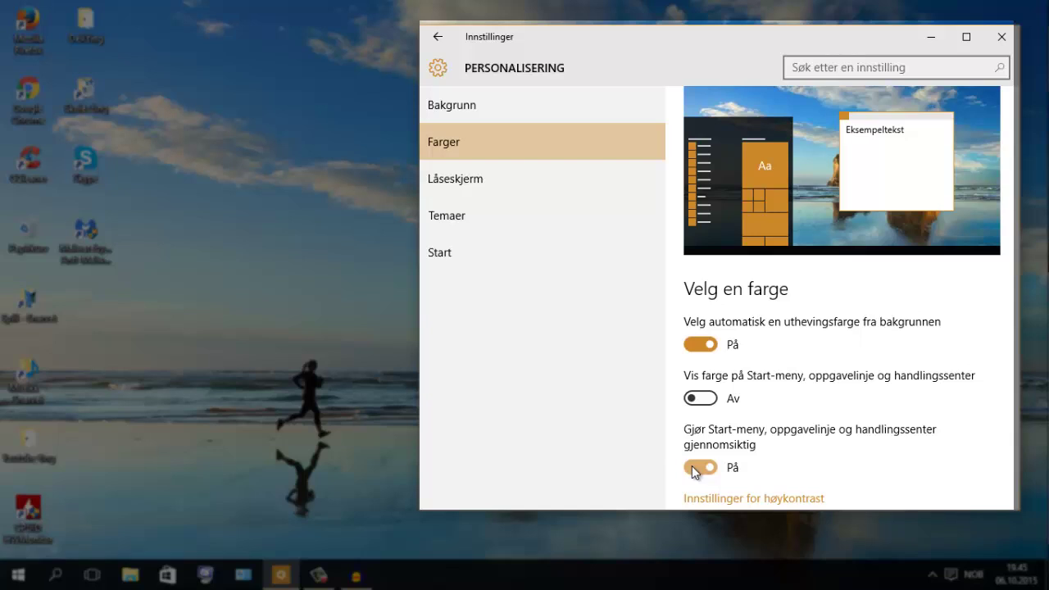
left_click(692, 467)
left_click(692, 467)
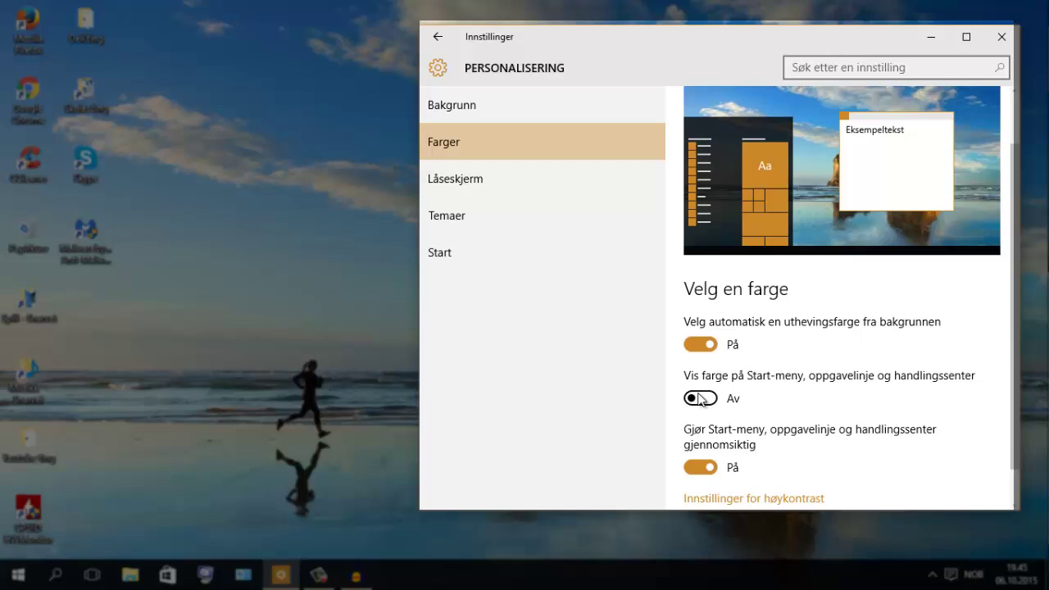
Turn on colour for the Start menu, taskbar and action centre, check the preview, and turn it off again
left_click(700, 399)
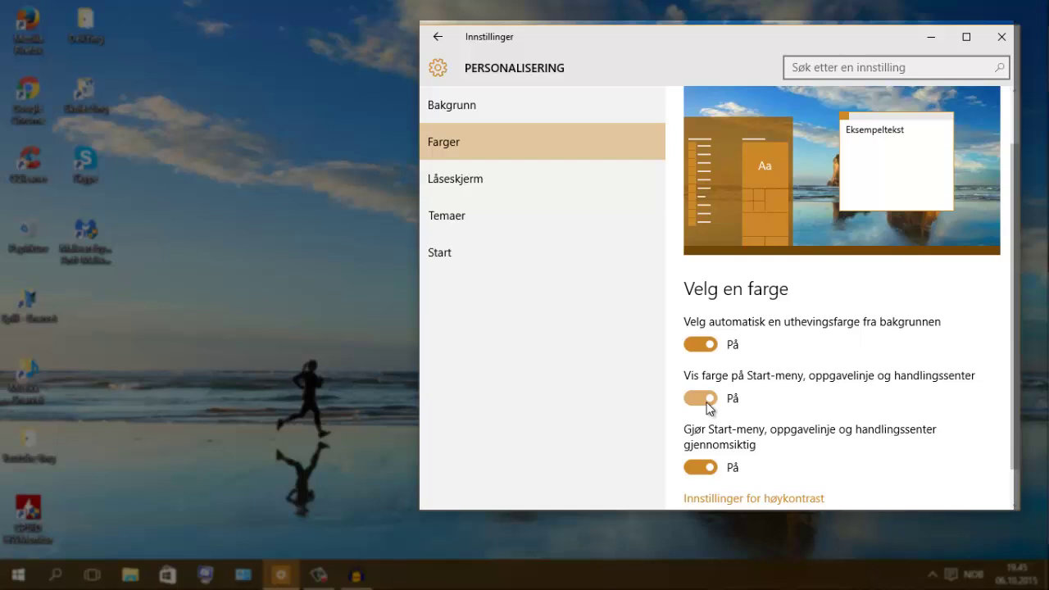
scroll(712, 338, "up", 2)
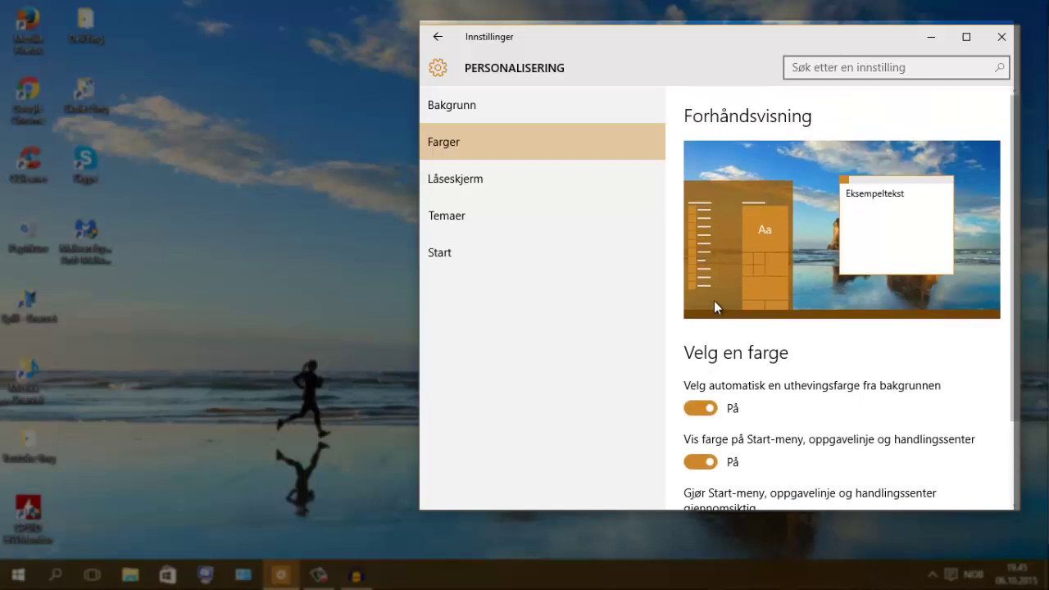
scroll(716, 368, "down", 3)
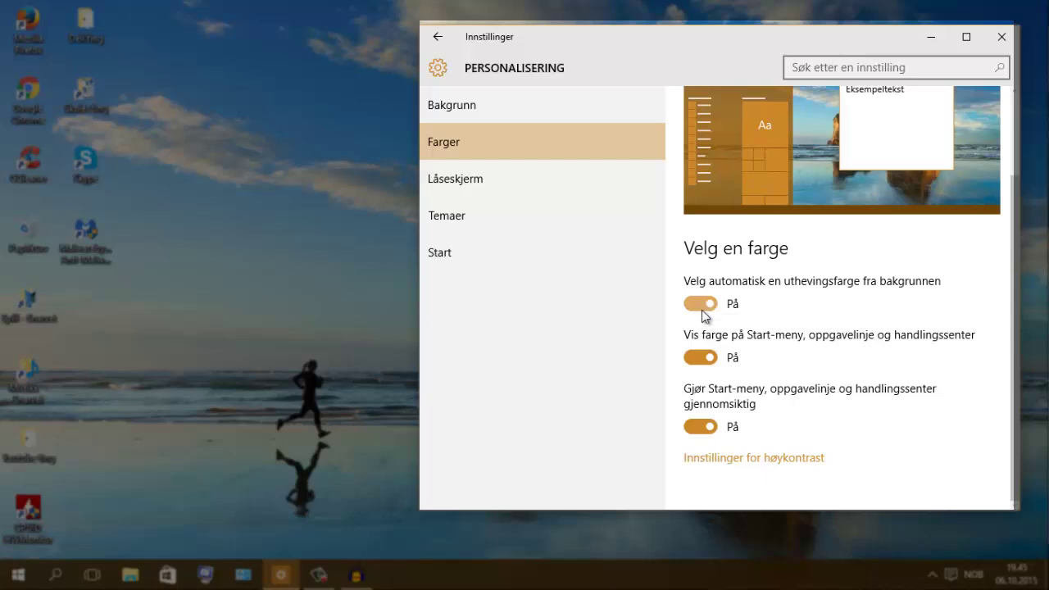
scroll(704, 200, "up", 3)
scroll(734, 147, "down", 2)
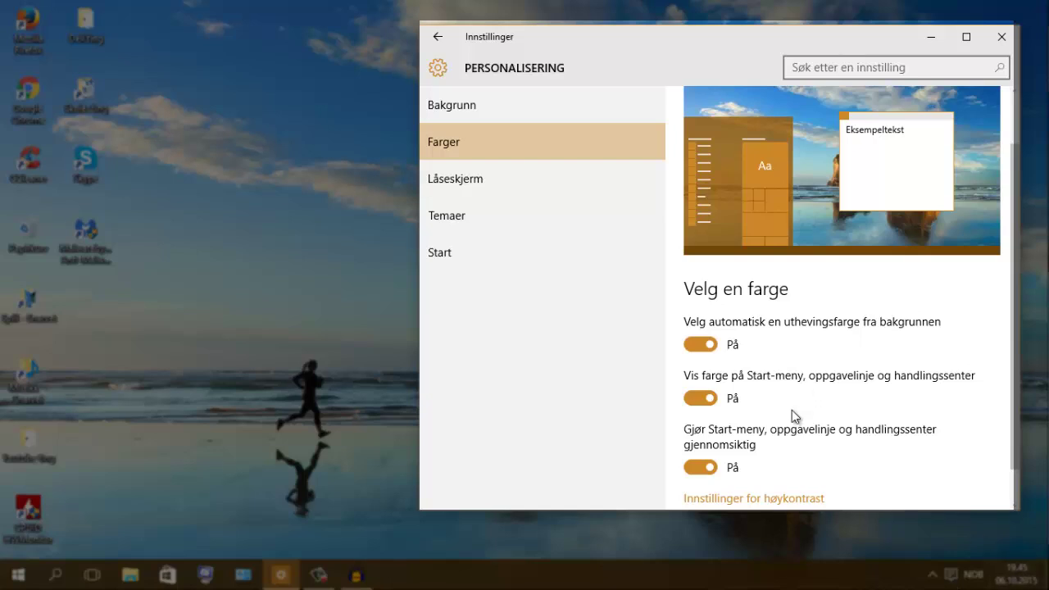
scroll(737, 385, "down", 1)
left_click(700, 357)
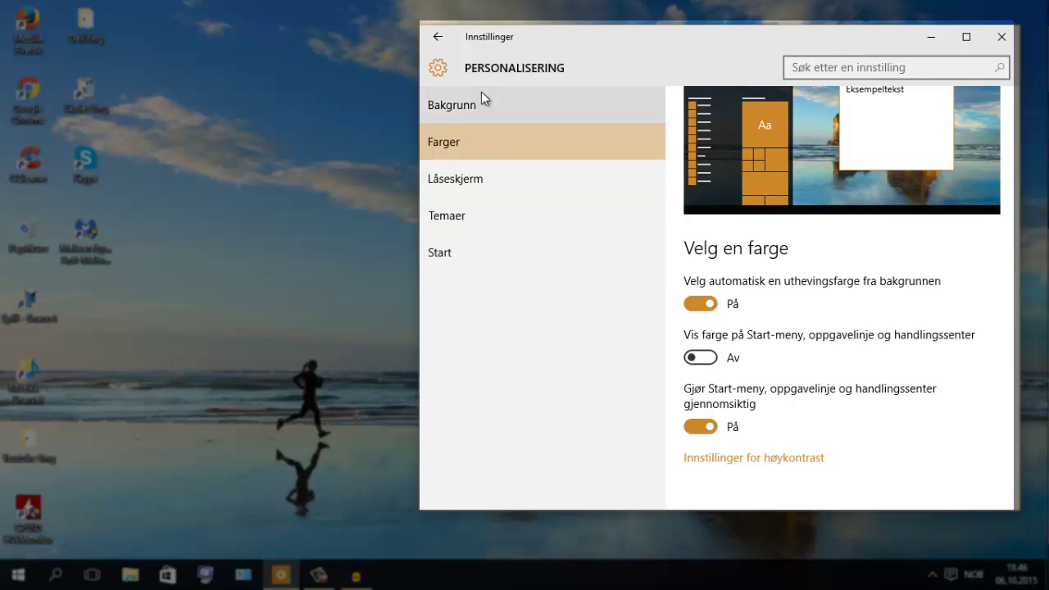
Pin the Farger settings page to Start and find its tile in the Start menu
right_click(465, 148)
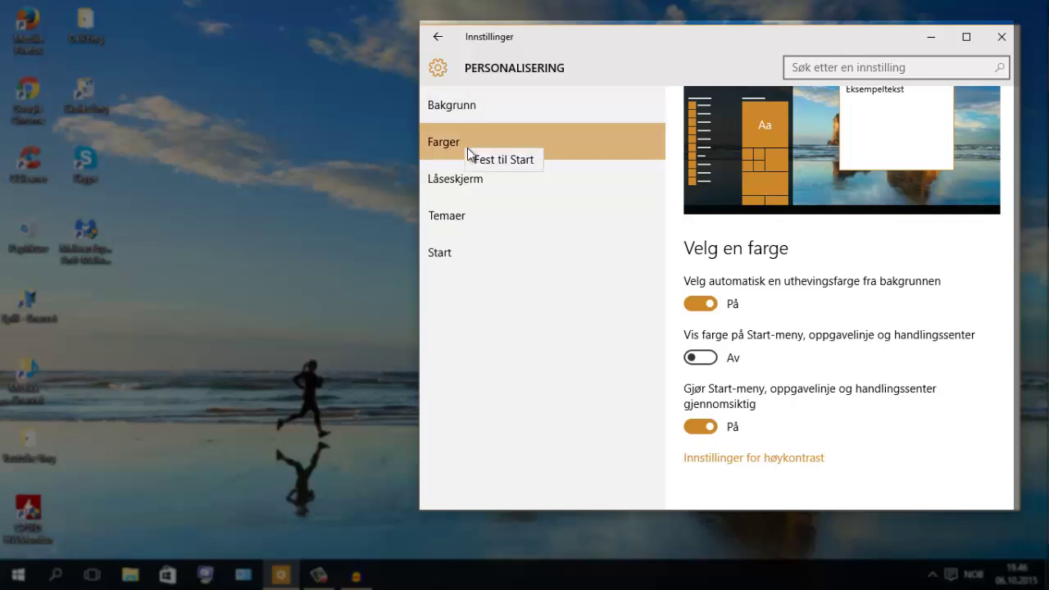
left_click(485, 159)
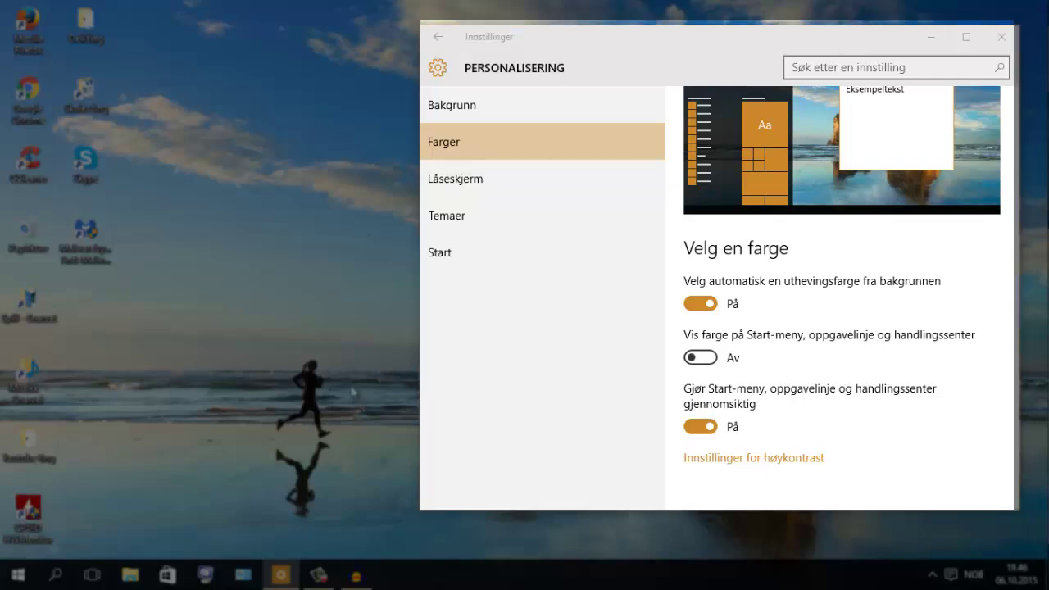
key("super")
key("super")
key("super")
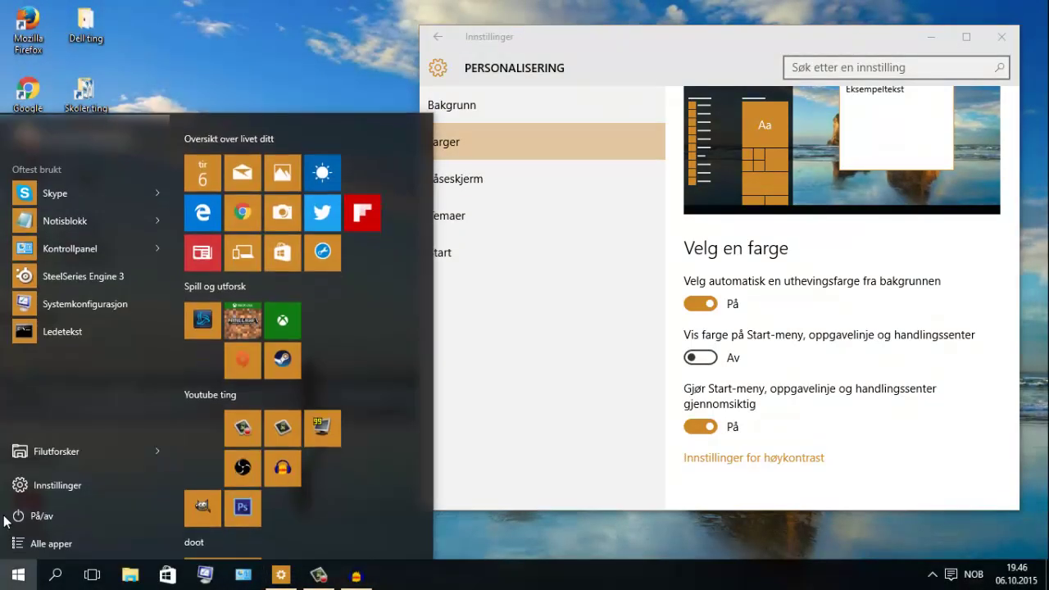
scroll(227, 459, "down", 3)
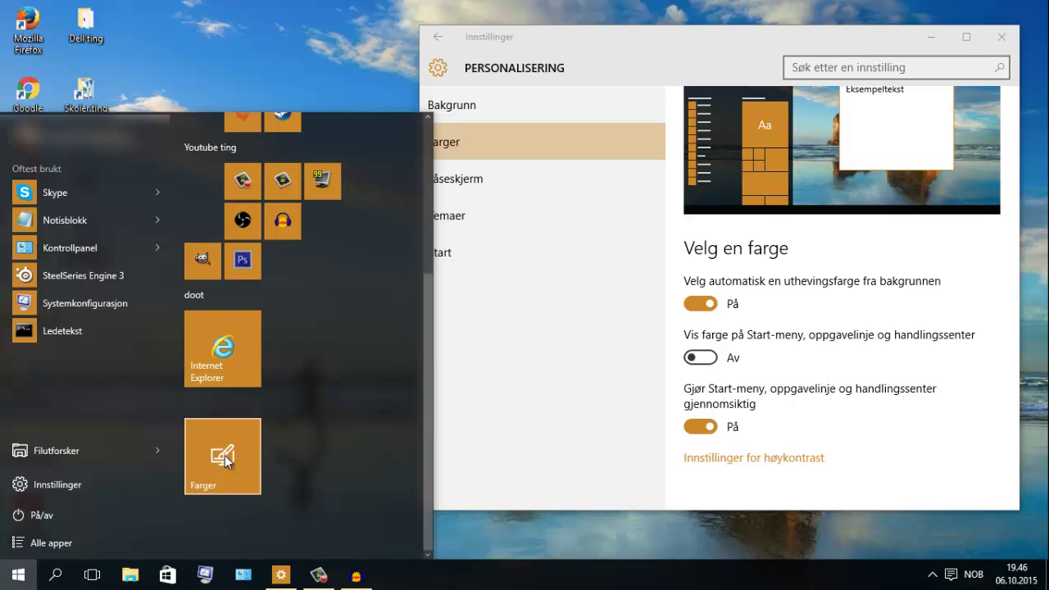
Look over the Farger tile's size options, deactivate its live tile and close the Start menu
right_click(214, 453)
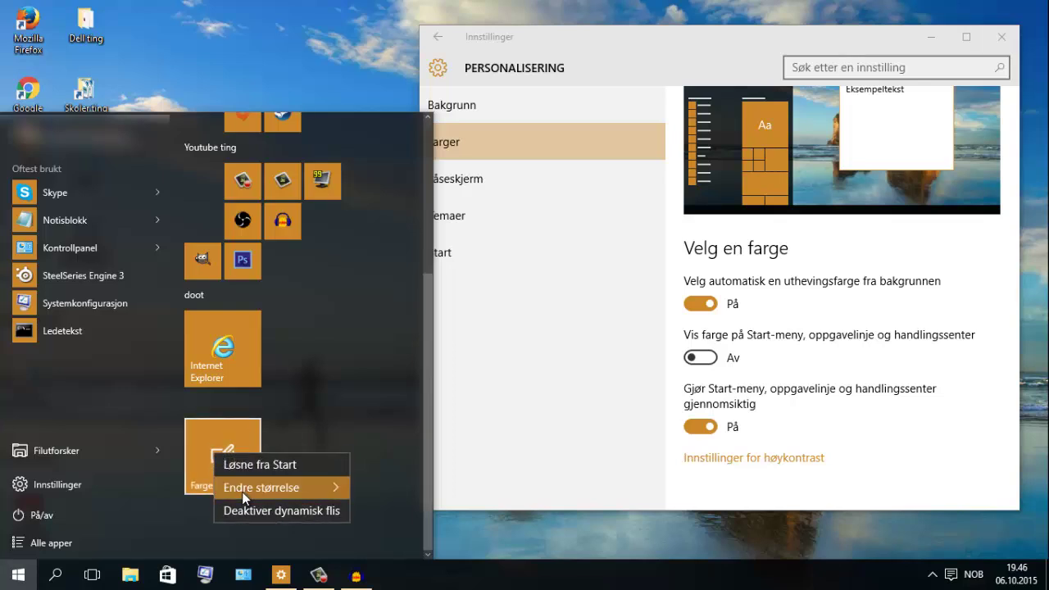
mouse_move(241, 491)
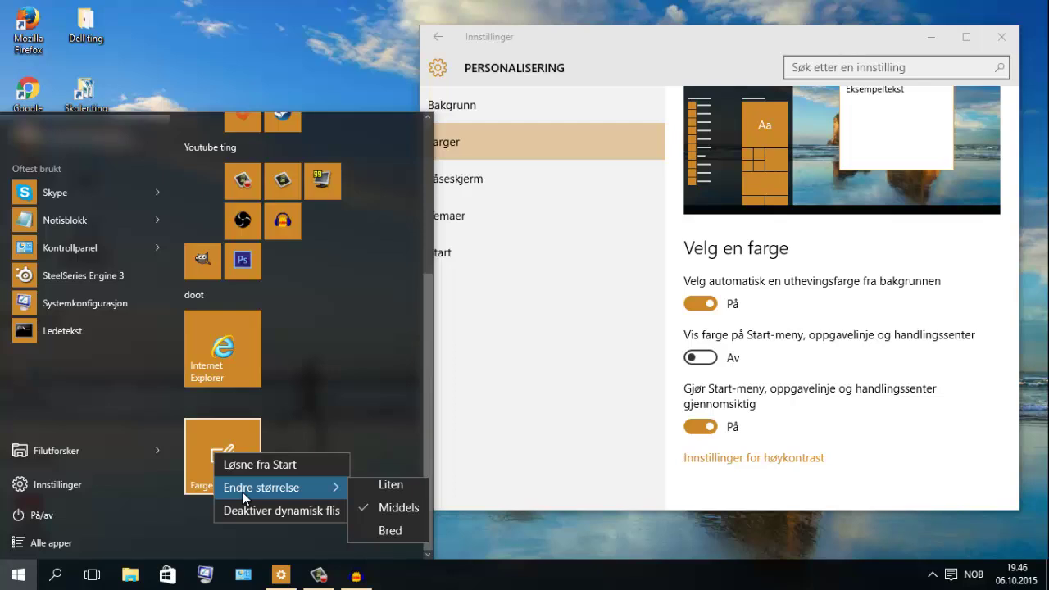
left_click(18, 575)
left_click(18, 576)
scroll(287, 471, "down", 3)
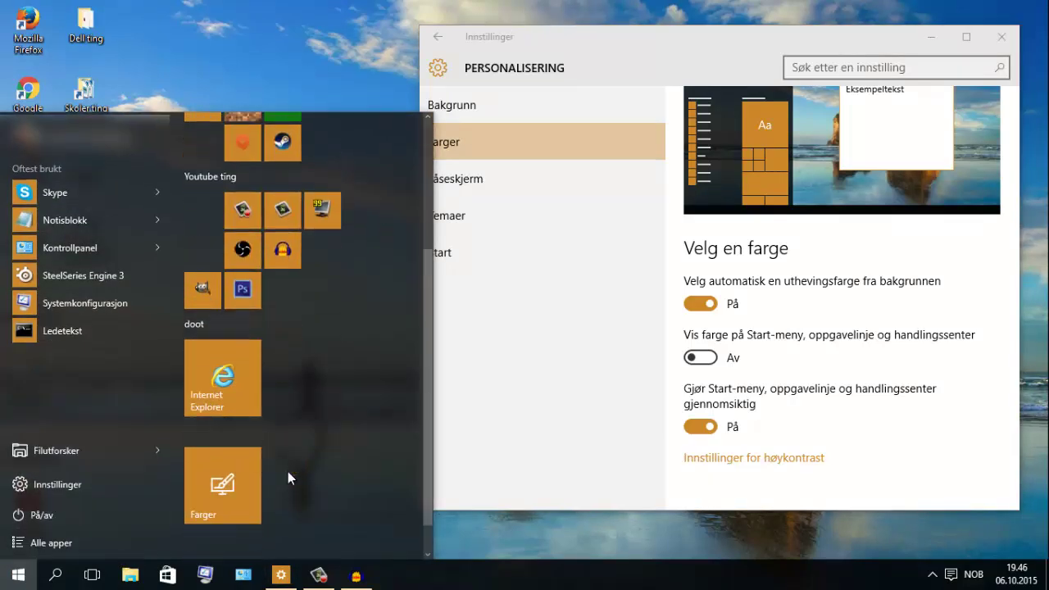
right_click(245, 464)
left_click(266, 521)
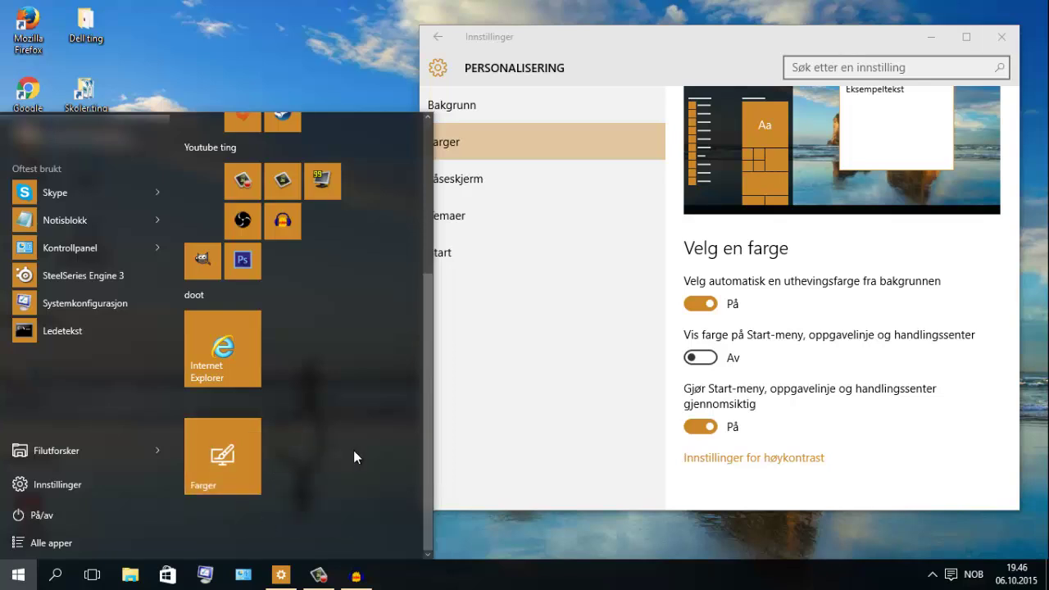
left_click(477, 412)
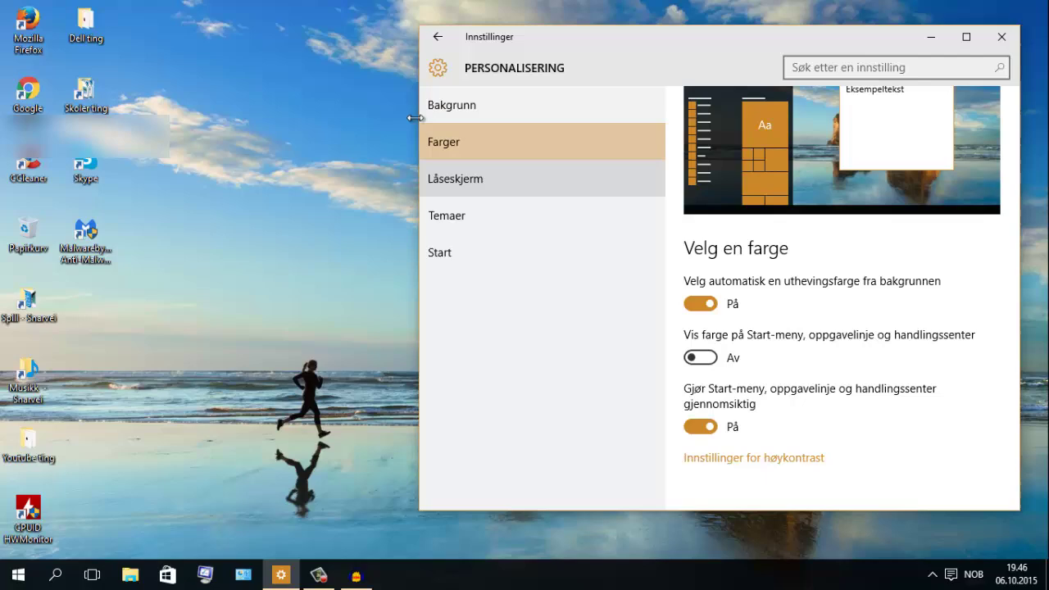
Return to the main settings overview, open Lagring under System and look over the default save locations
left_click(436, 39)
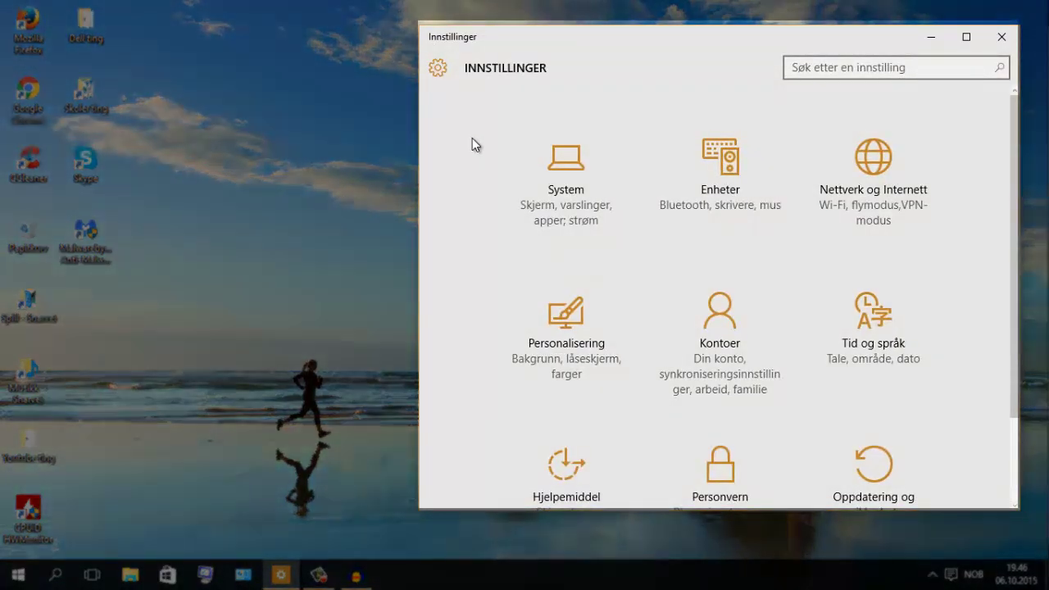
scroll(463, 196, "down", 3)
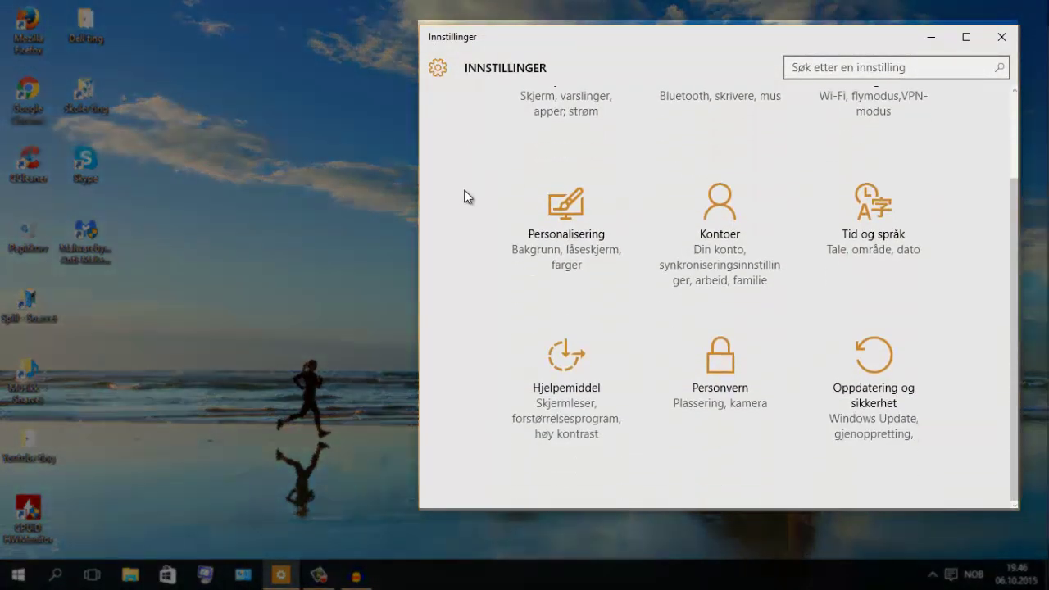
scroll(464, 196, "up", 3)
left_click(533, 216)
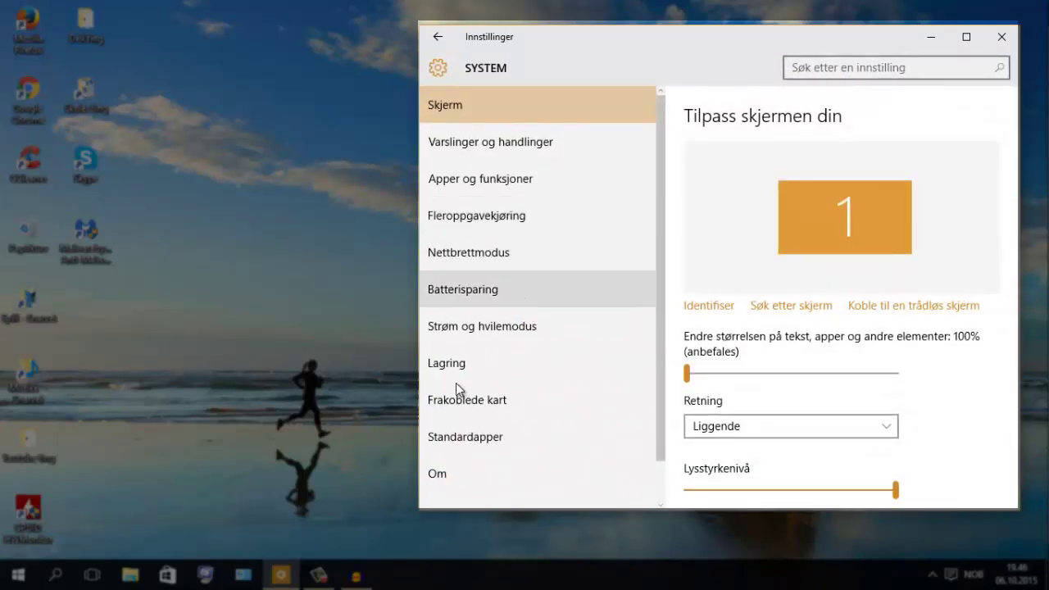
left_click(455, 371)
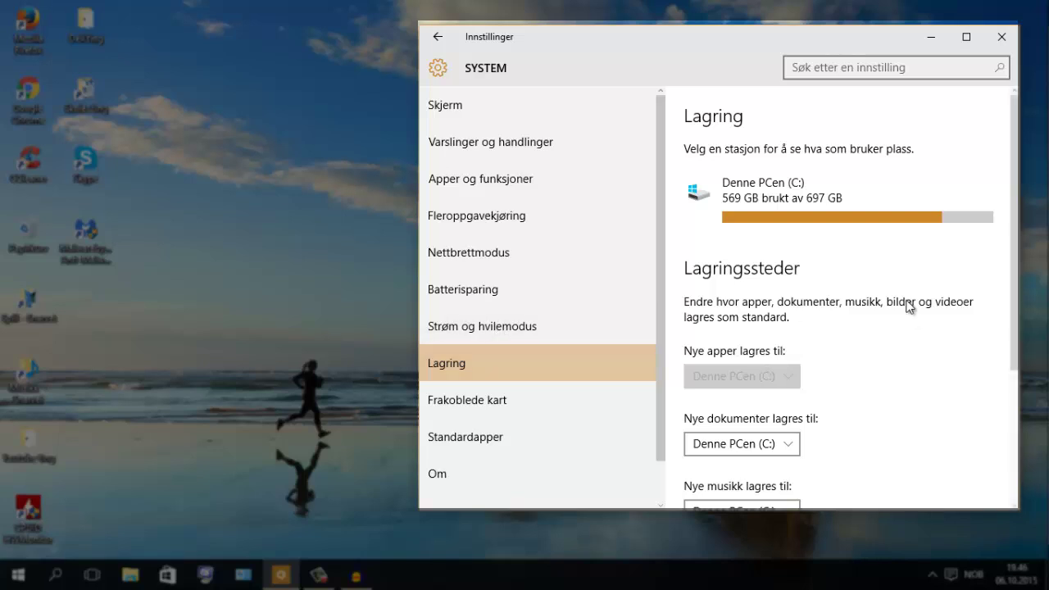
scroll(838, 203, "down", 5)
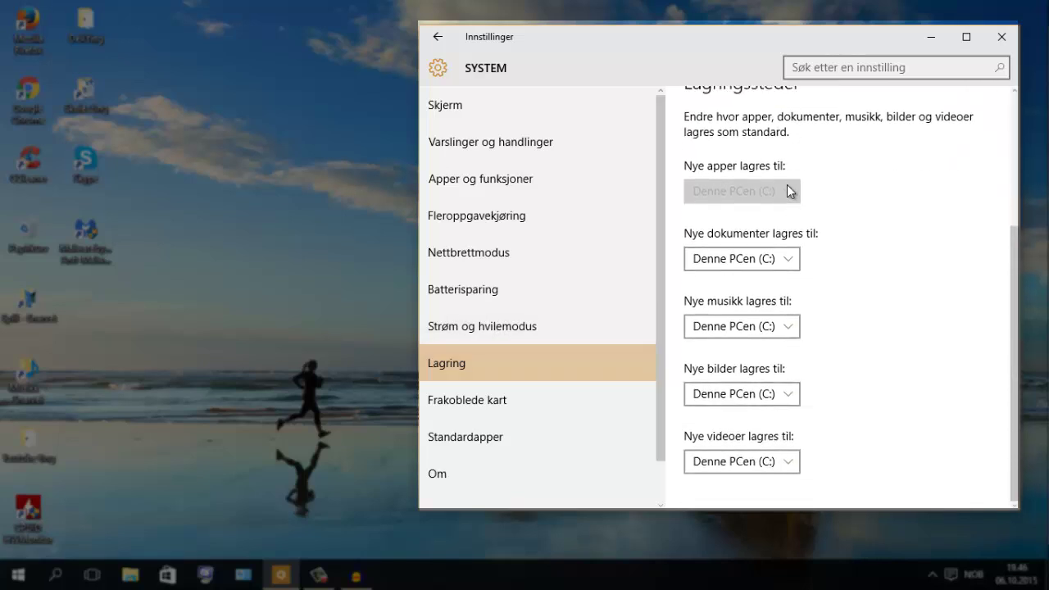
scroll(789, 191, "up", 5)
Open the storage usage of Denne PCen (C:), look over its categories and open Programmer og spill
left_click(779, 225)
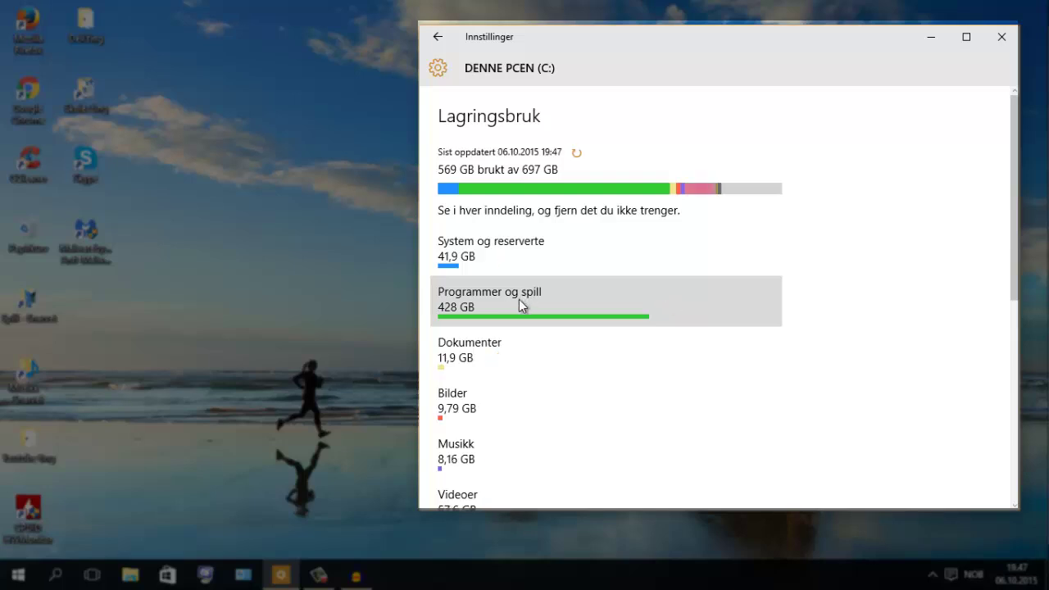
scroll(518, 303, "down", 2)
scroll(515, 330, "up", 1)
left_click(506, 243)
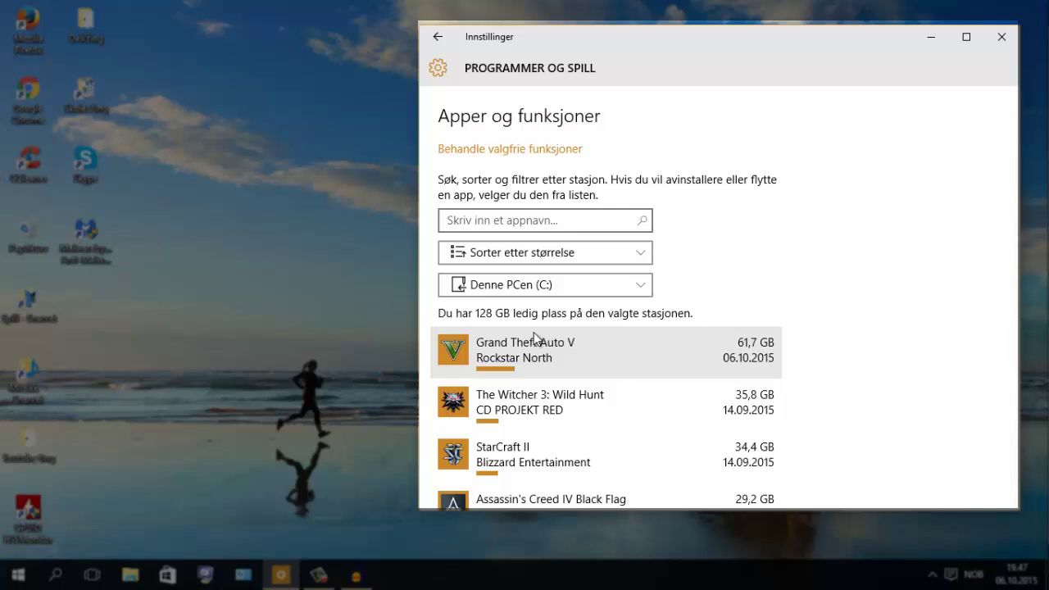
Search the installed apps list for "Life is" and clear the search again
left_click(464, 228)
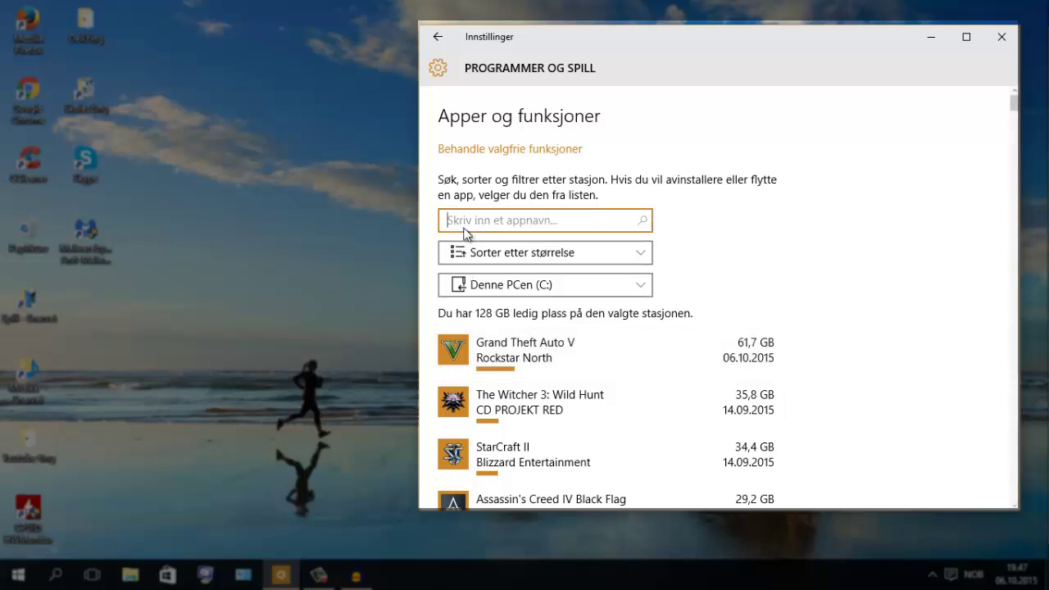
type("Life is")
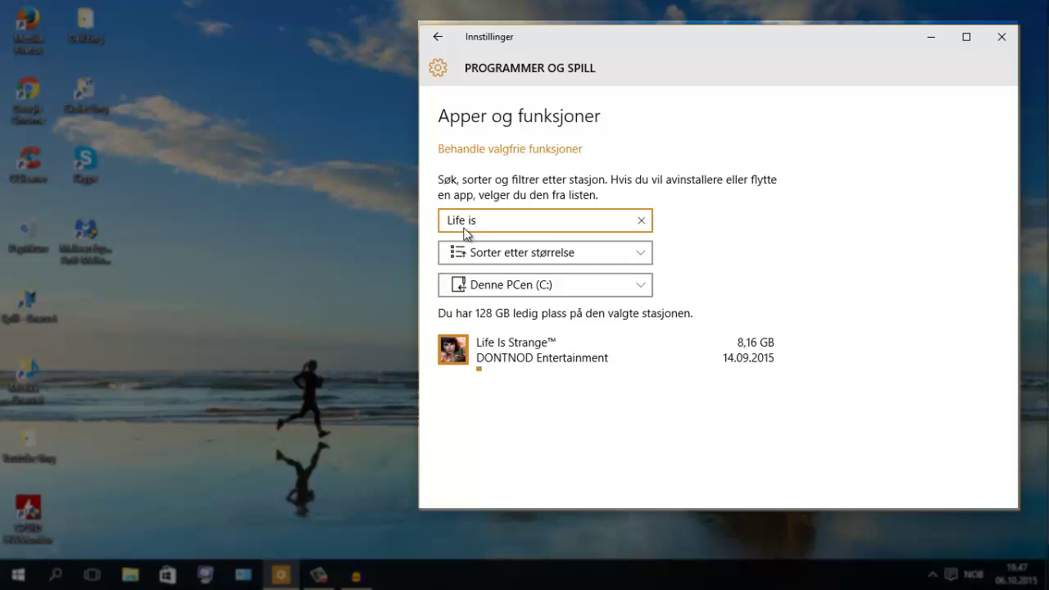
key("BackSpace")
key("BackSpace")
key("BackSpace")
key("BackSpace")
key("BackSpace")
key("BackSpace")
key("BackSpace")
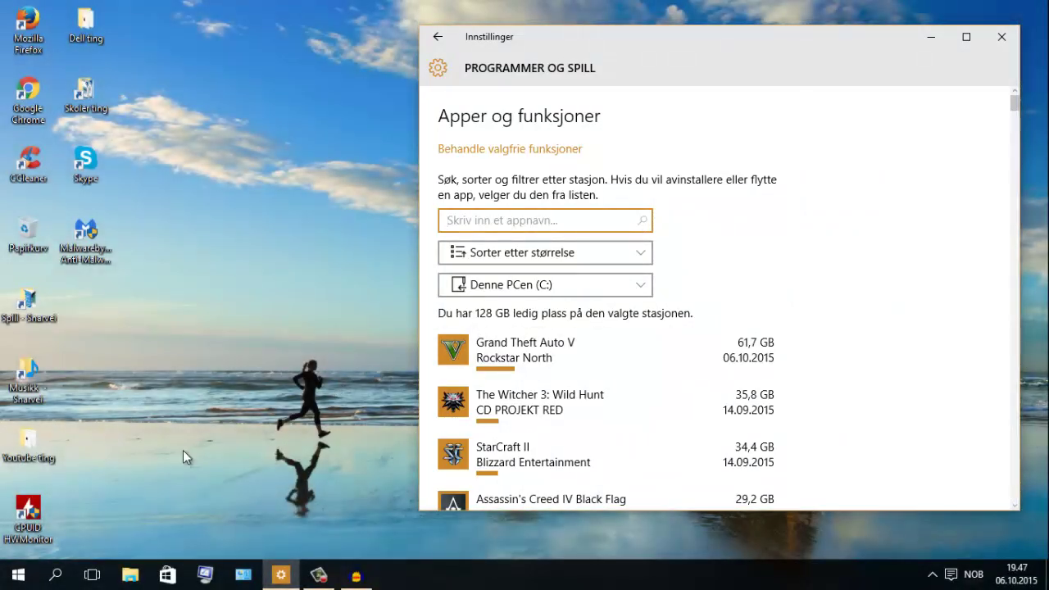
Create a second virtual desktop from the task view and switch to Skrivebord 2
left_click(92, 575)
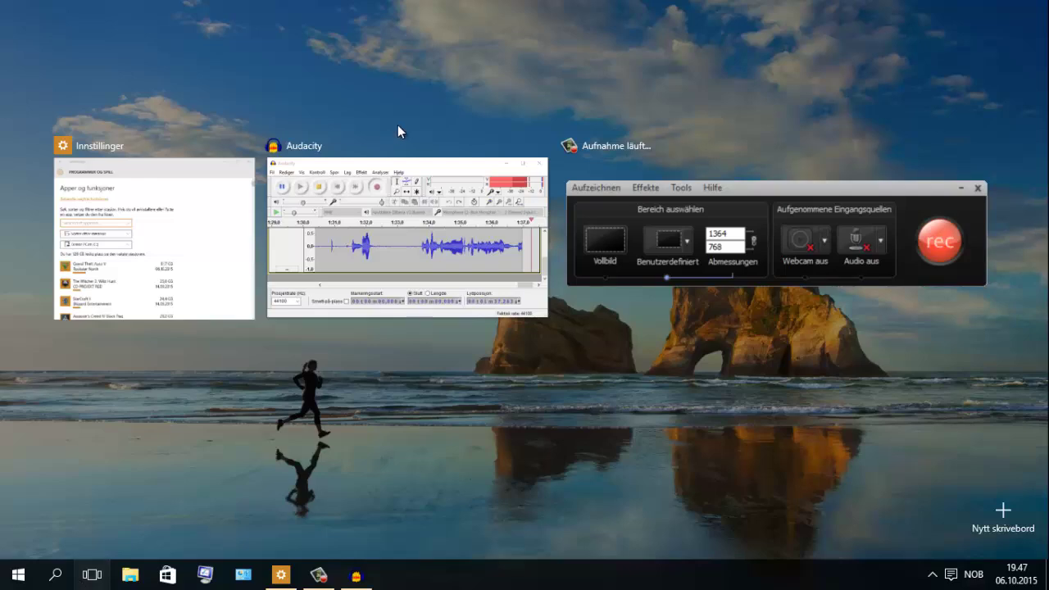
left_click(980, 506)
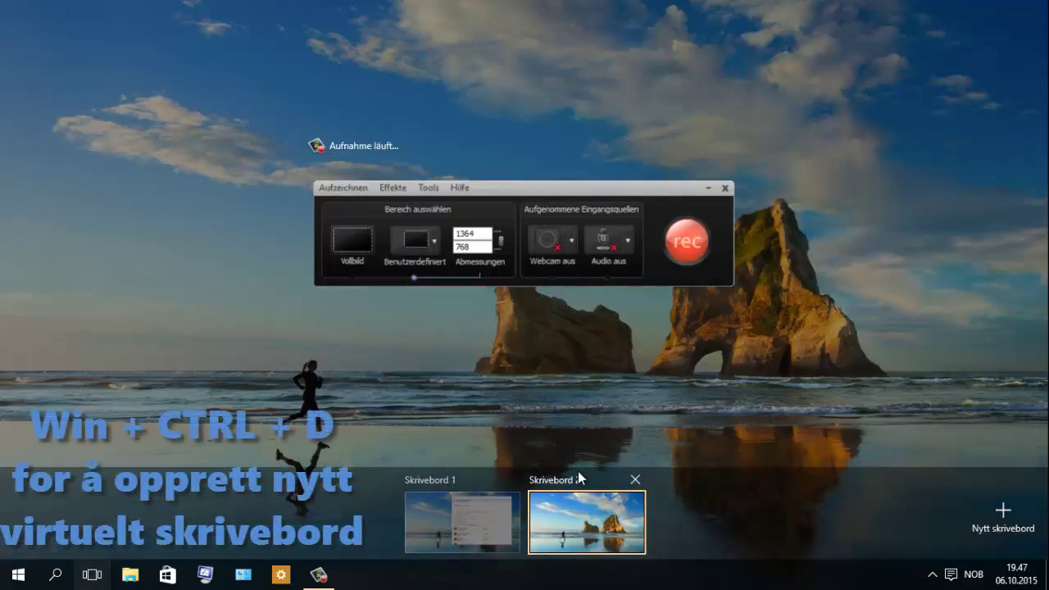
left_click(585, 509)
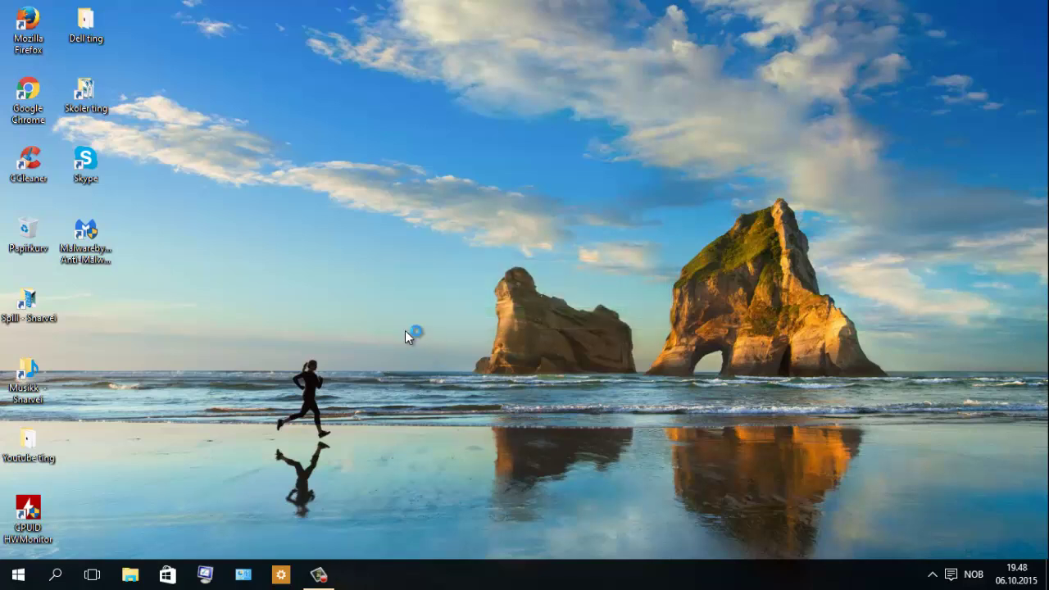
Return to Skrivebord 1, move the Firefox window away from the screen edge and close it
left_click(92, 574)
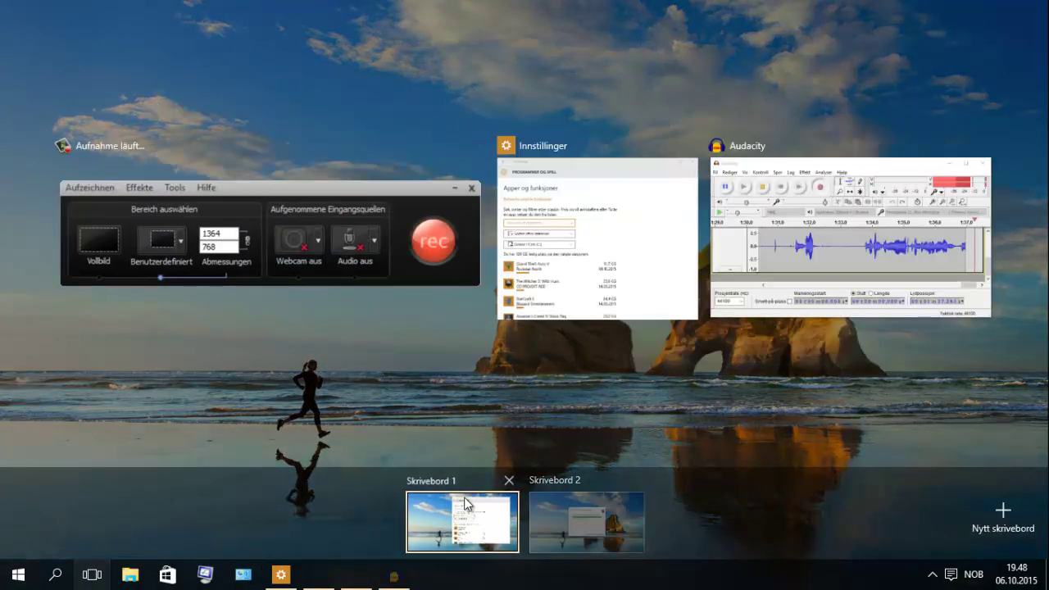
left_click(467, 501)
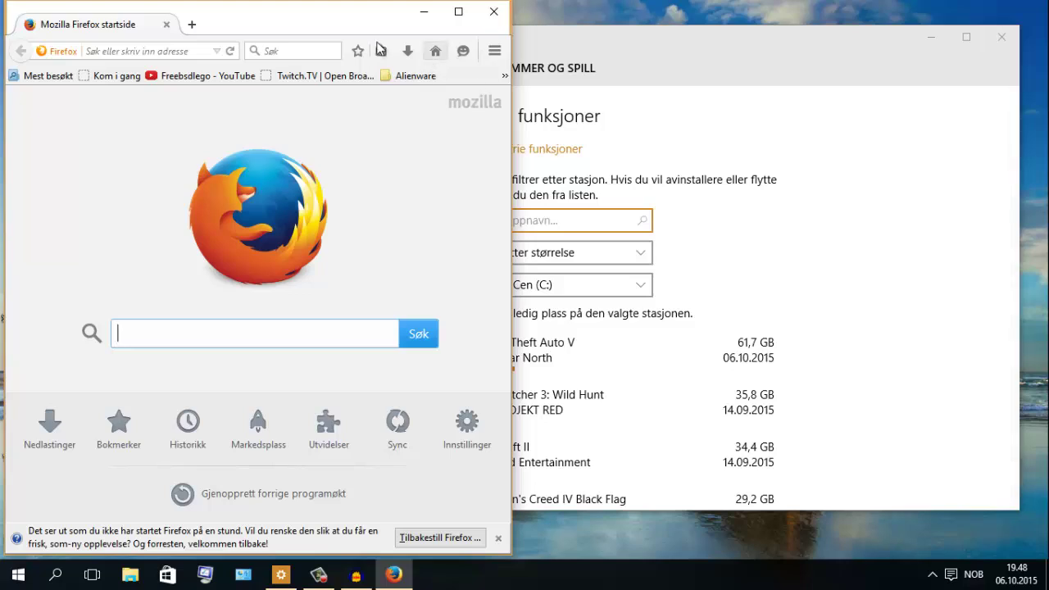
left_click_drag(320, 16, 401, 33)
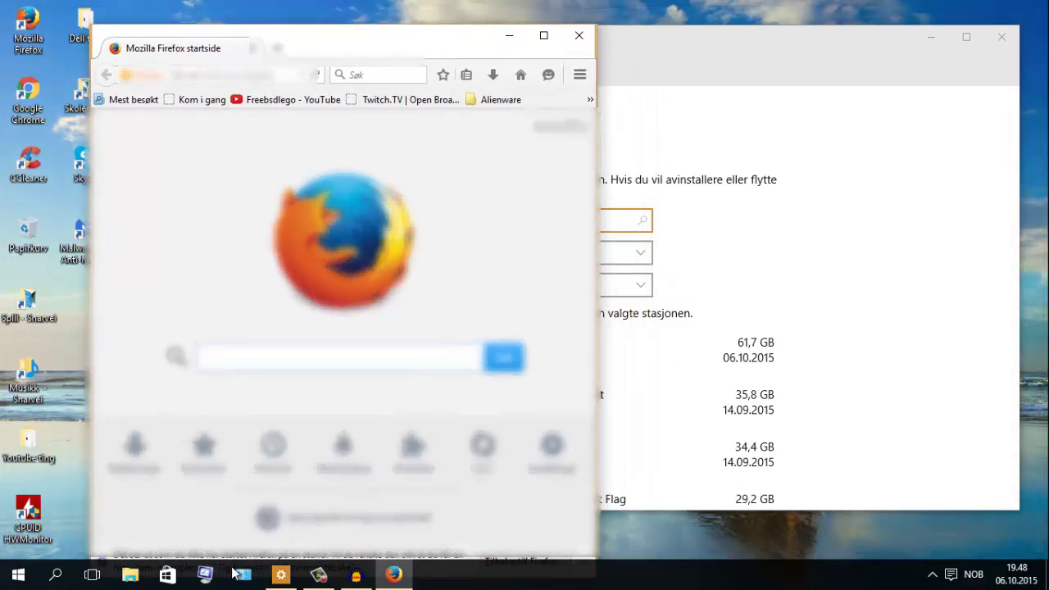
mouse_move(279, 577)
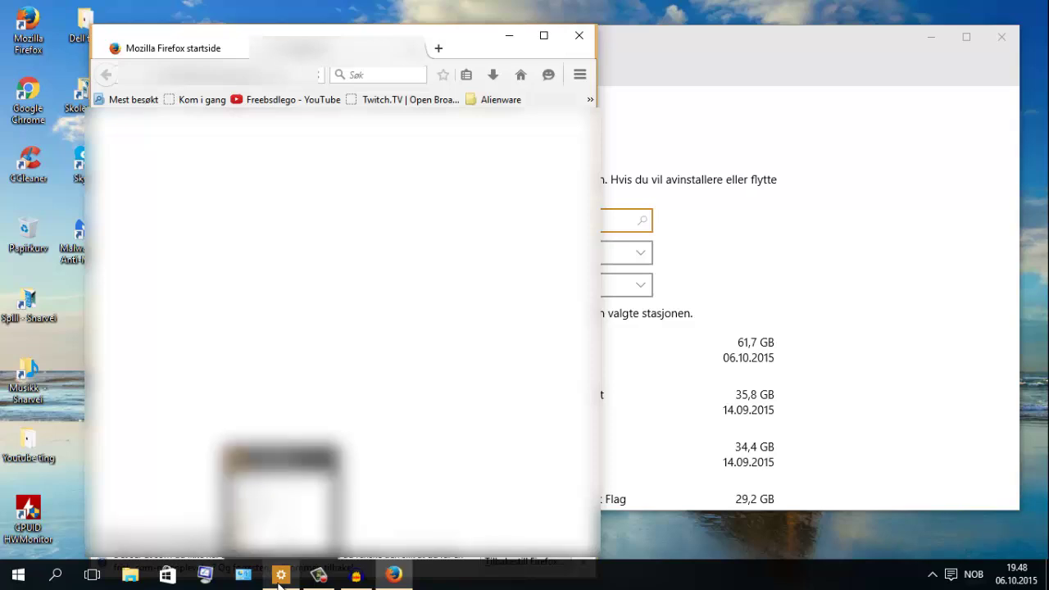
left_click(578, 36)
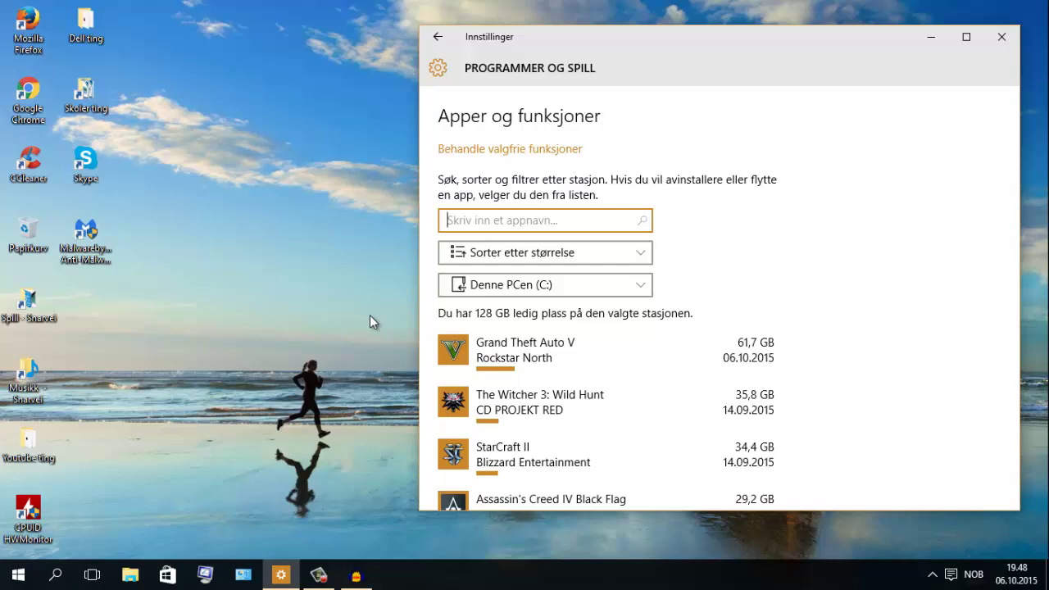
Switch to the screen recorder and stop the running recording
key("super")
key("super")
mouse_move(316, 565)
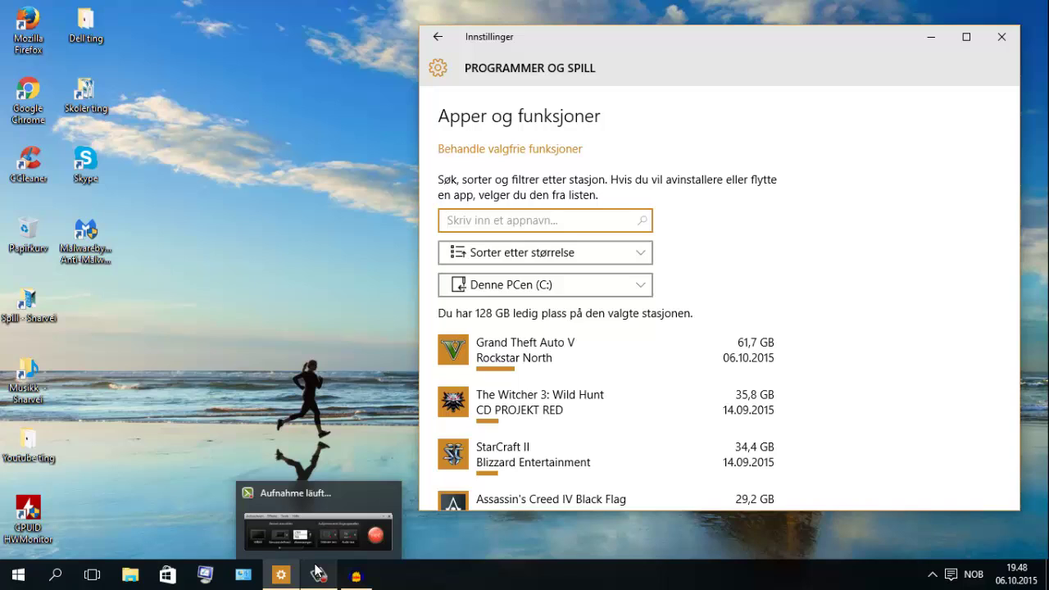
left_click(315, 565)
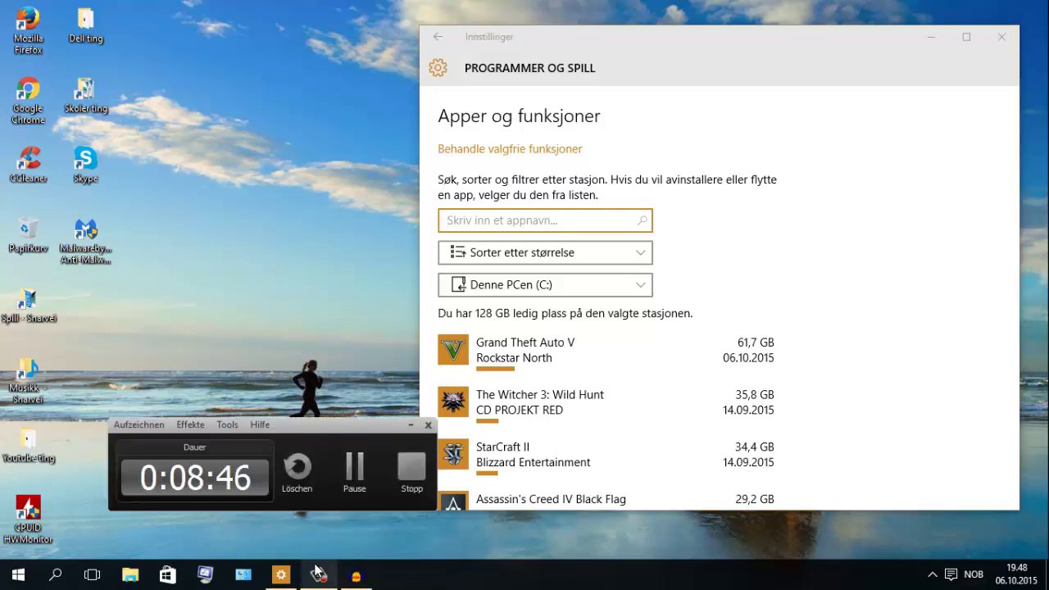
left_click(410, 485)
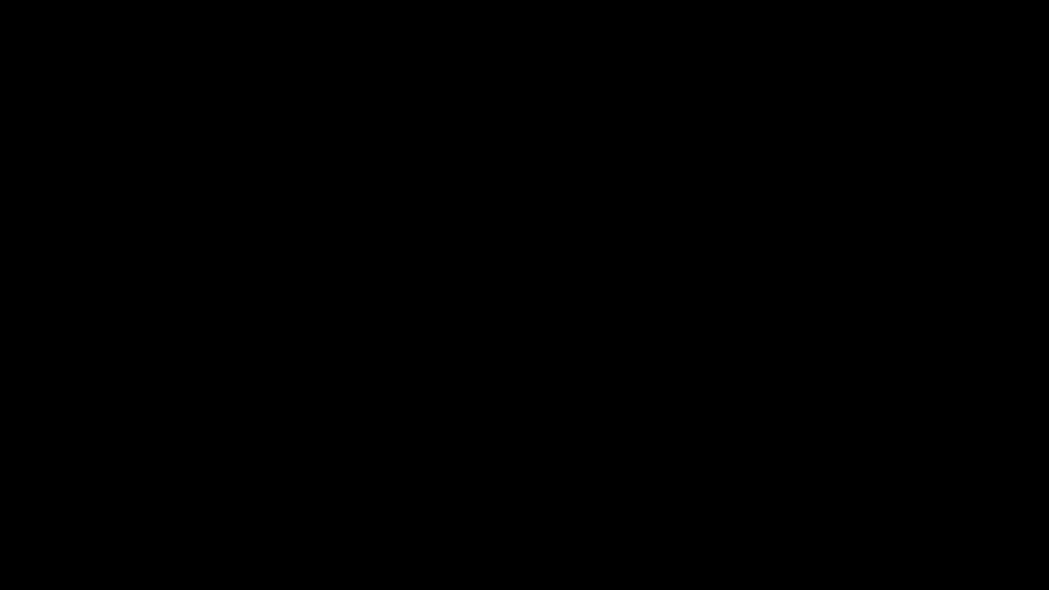